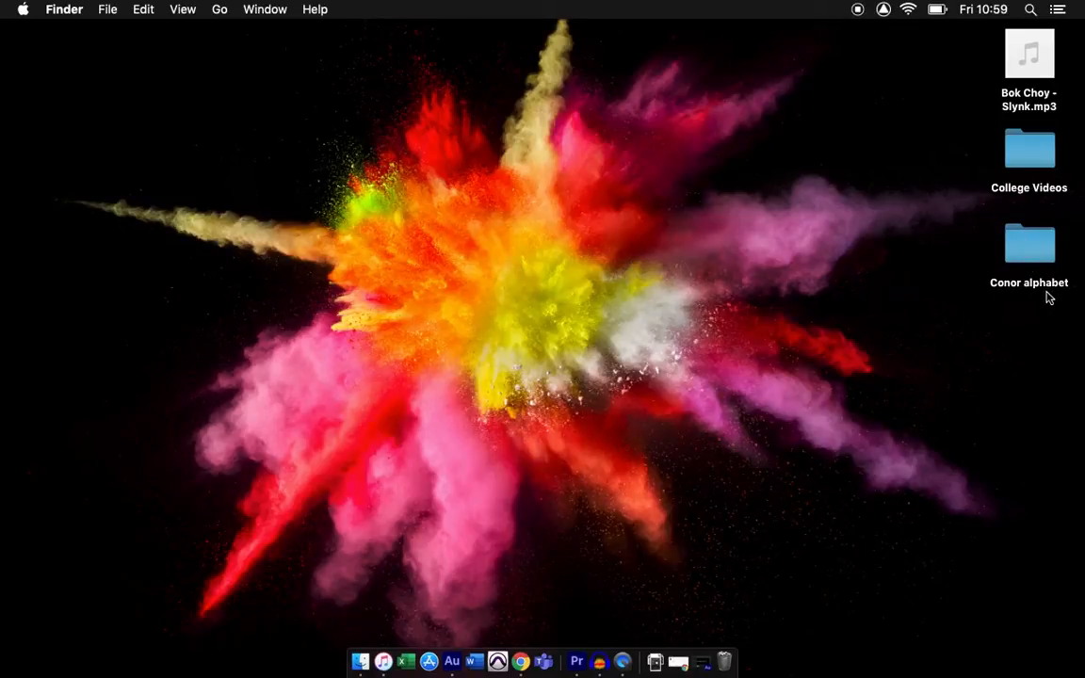
# Step: Open the "alpha disorganised.aup" Audacity project from the alphabet folder on the desktop, after checking its accompanying data folder
pyautogui.click(1036, 254)
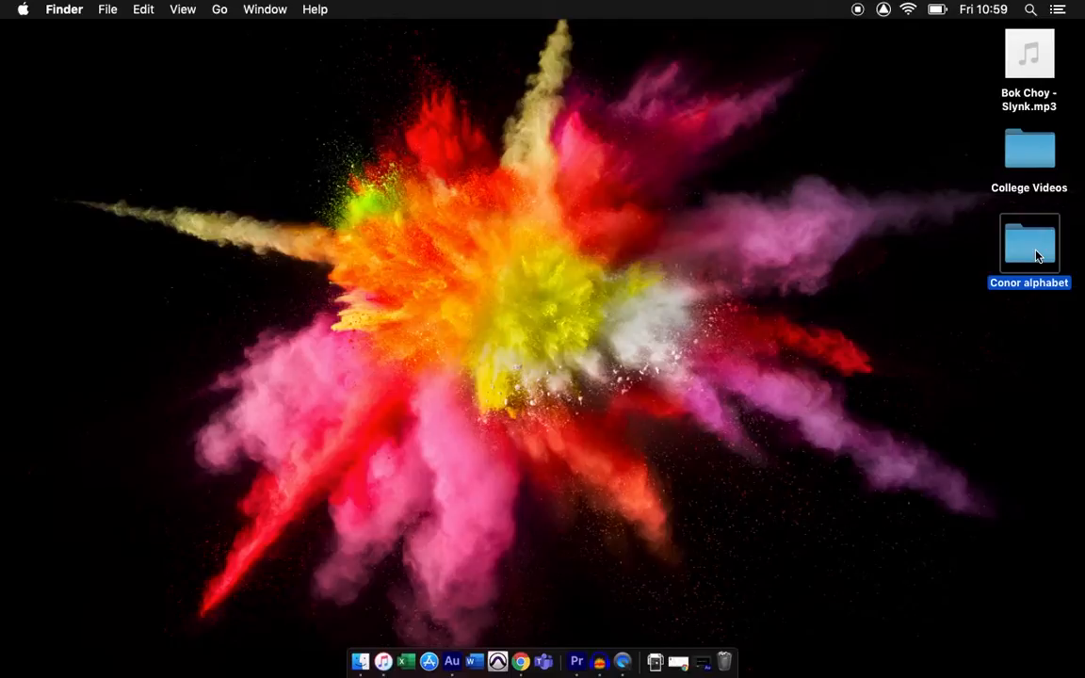
pyautogui.doubleClick(1036, 254)
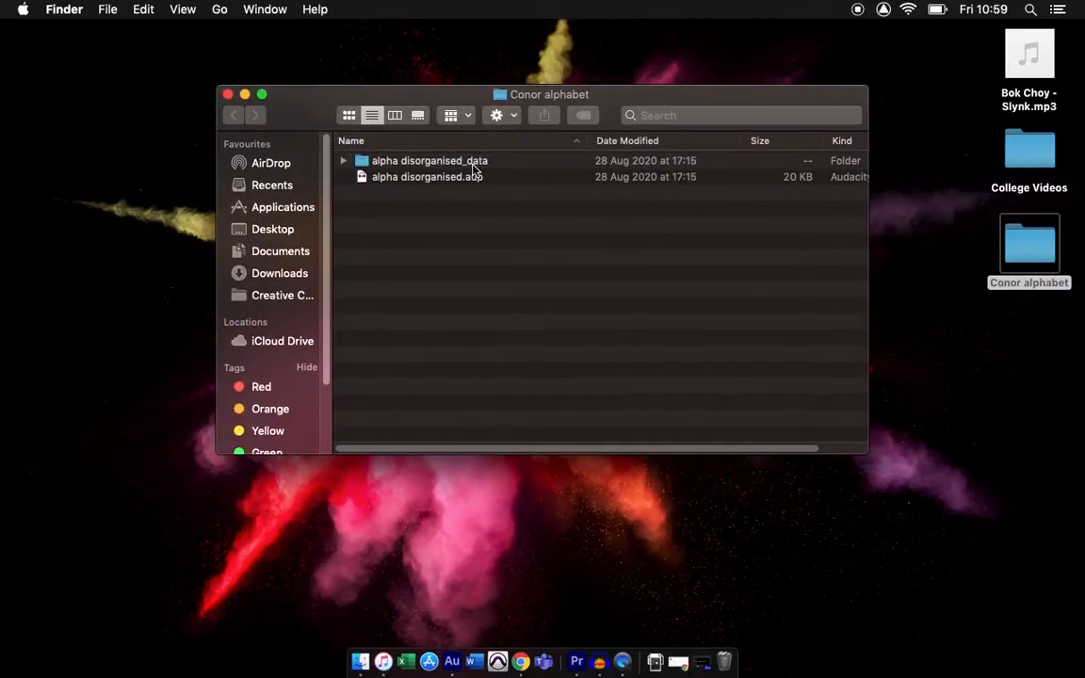
pyautogui.keyDown('alt'); pyautogui.click(344, 161); pyautogui.keyUp('alt')
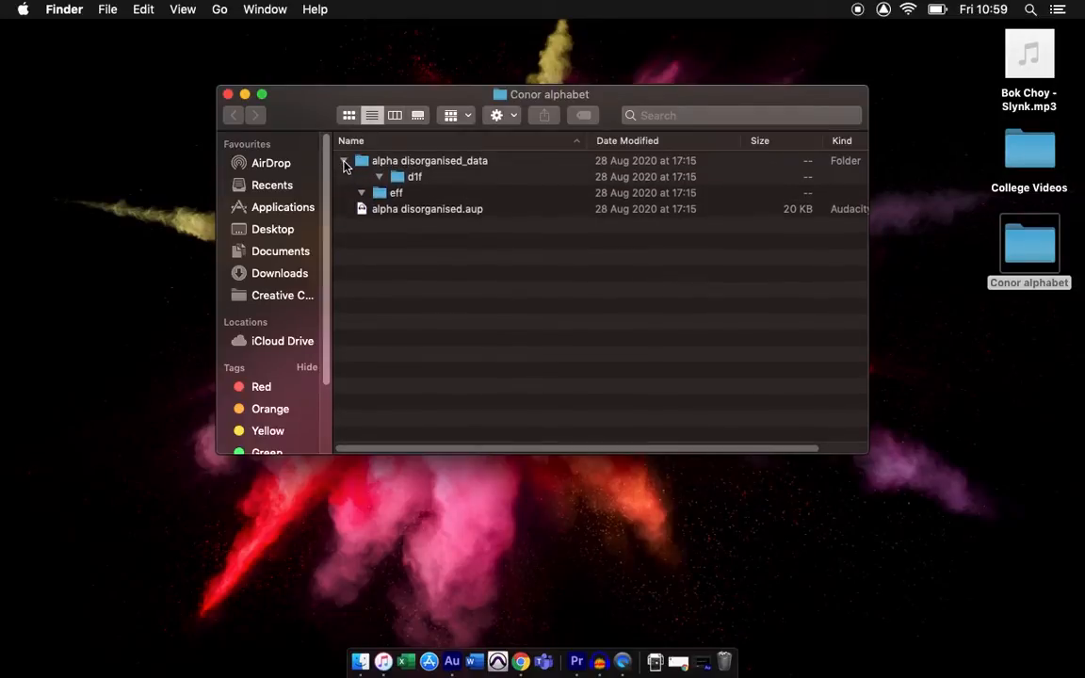
pyautogui.click(343, 160)
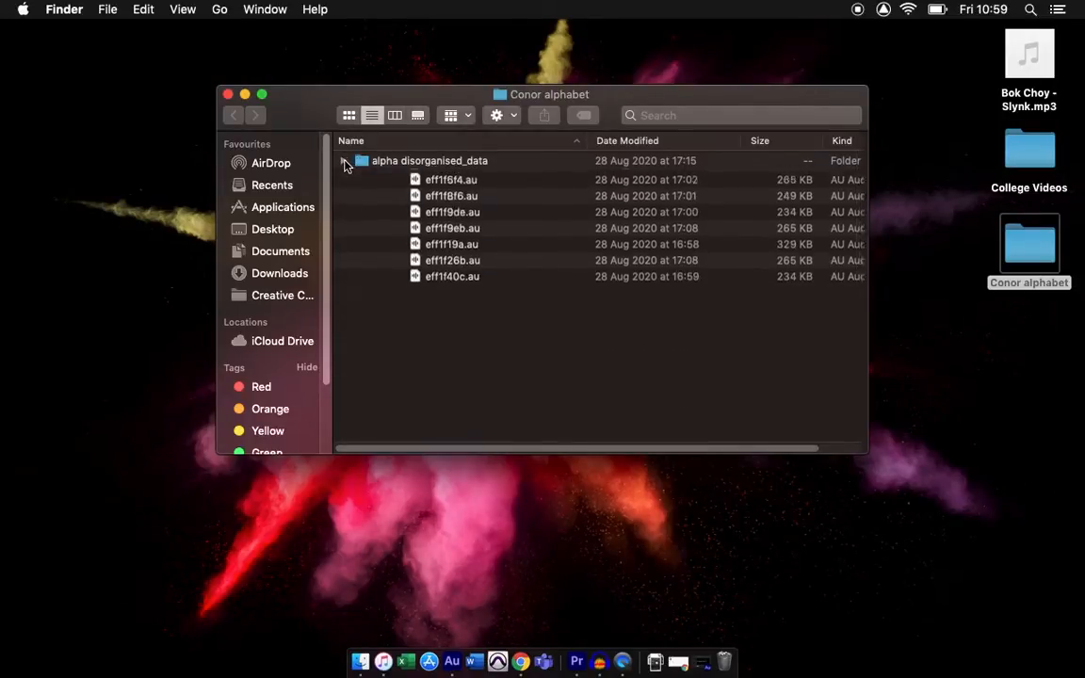
pyautogui.click(482, 178)
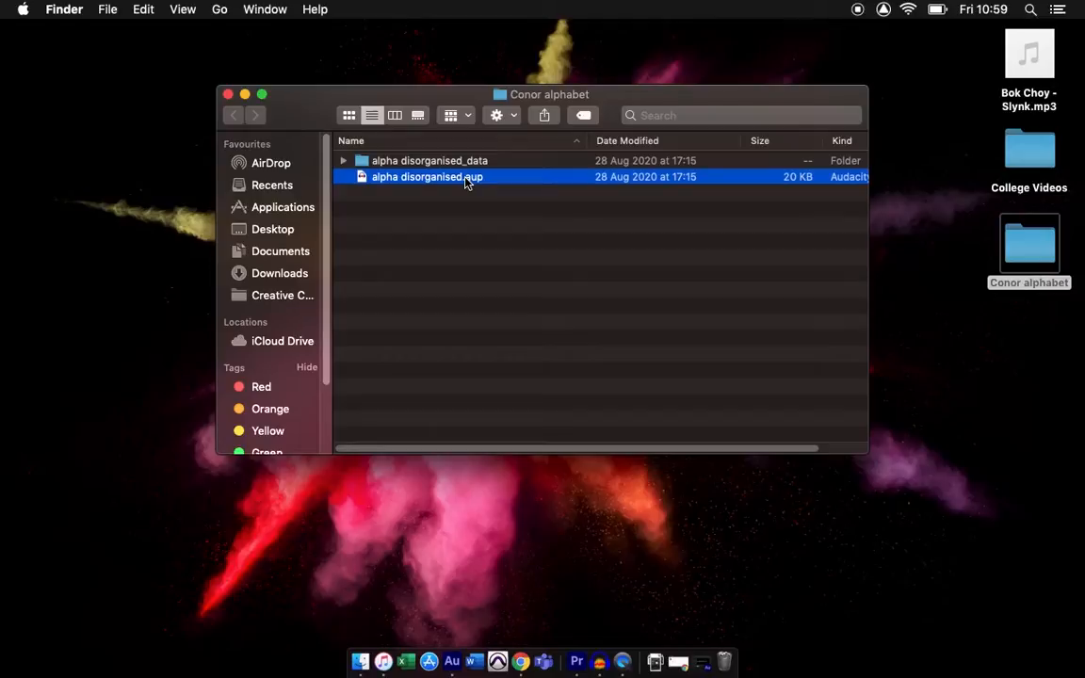
pyautogui.doubleClick(465, 179)
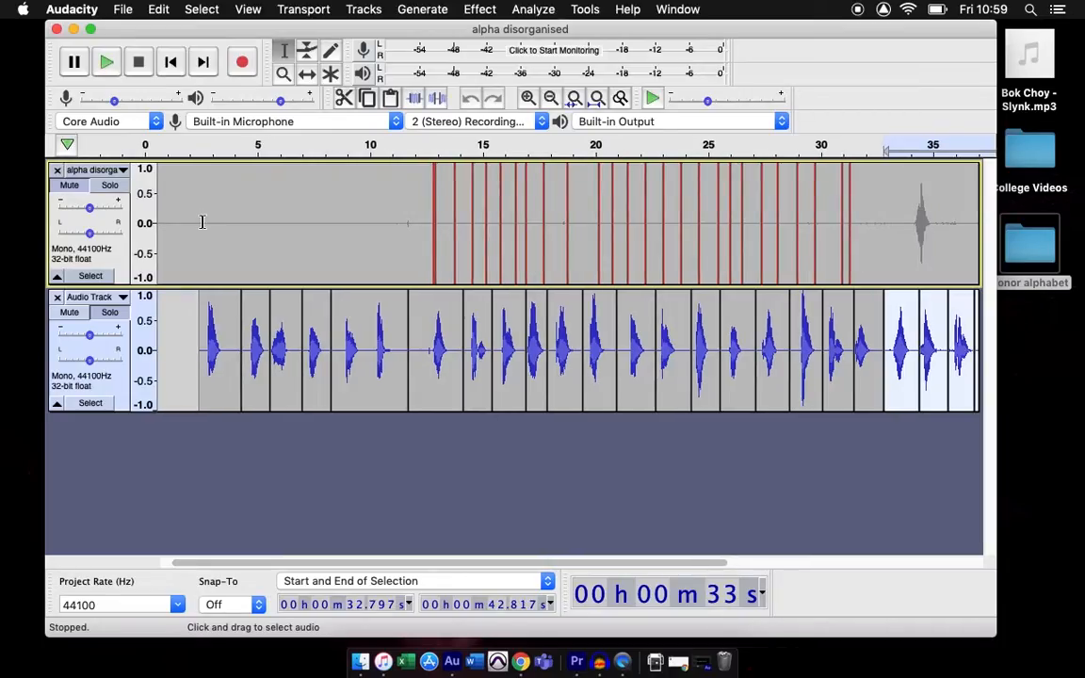
# Step: Play the soloed Audio Track from the start of its first clip to hear the spoken alphabet, and stop playback
pyautogui.click(200, 301)
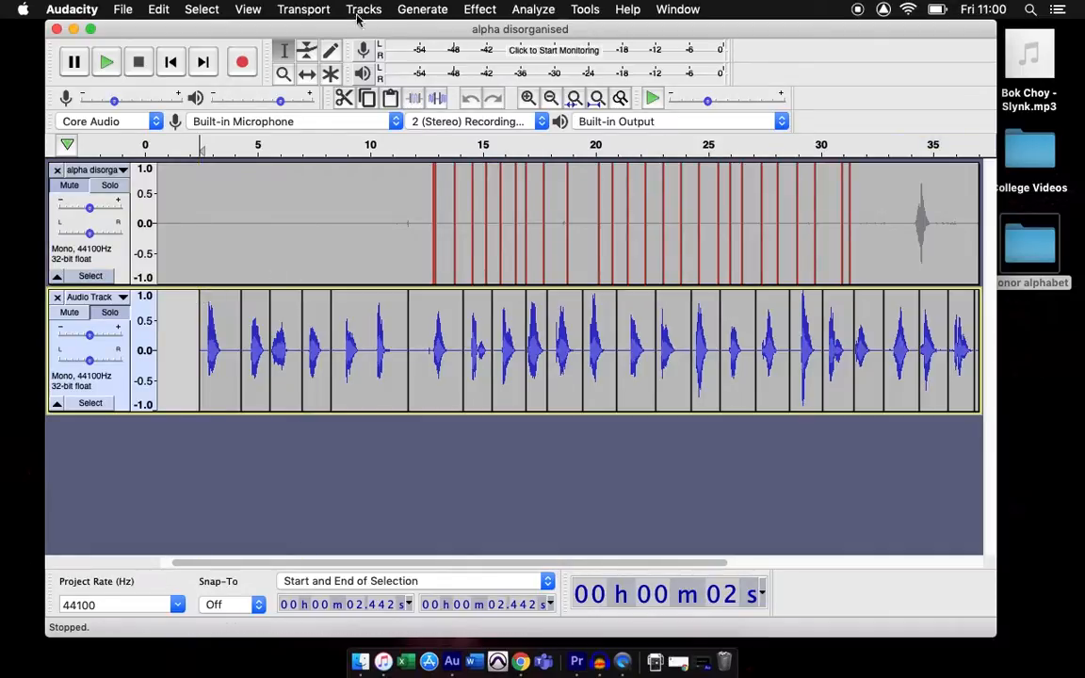
pyautogui.click(107, 62)
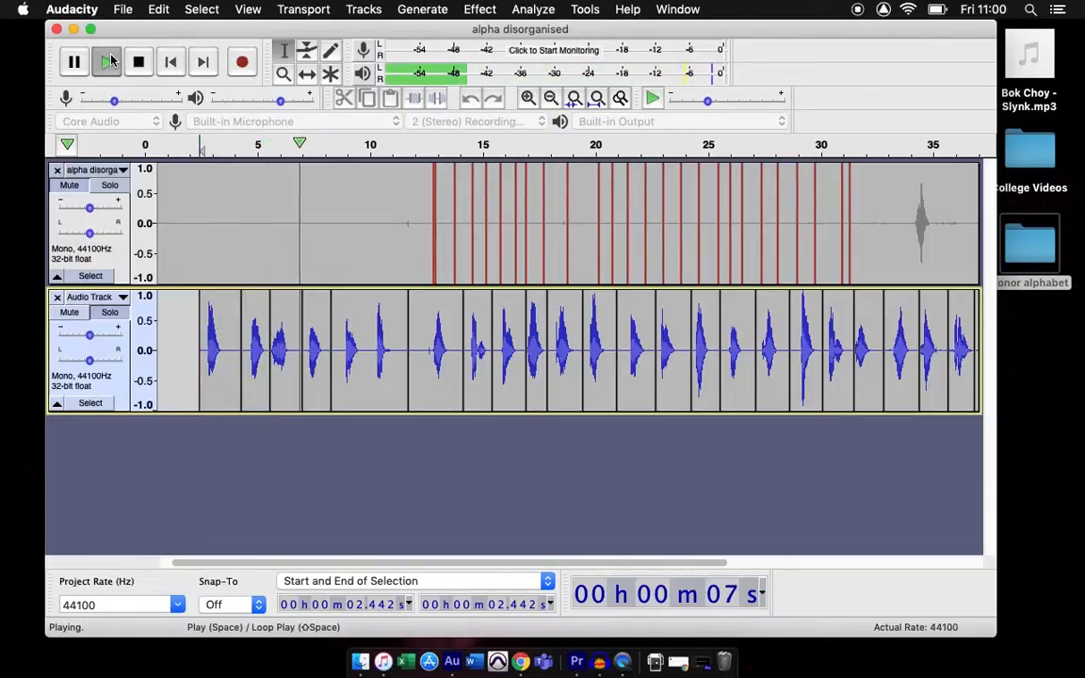
pyautogui.click(108, 62)
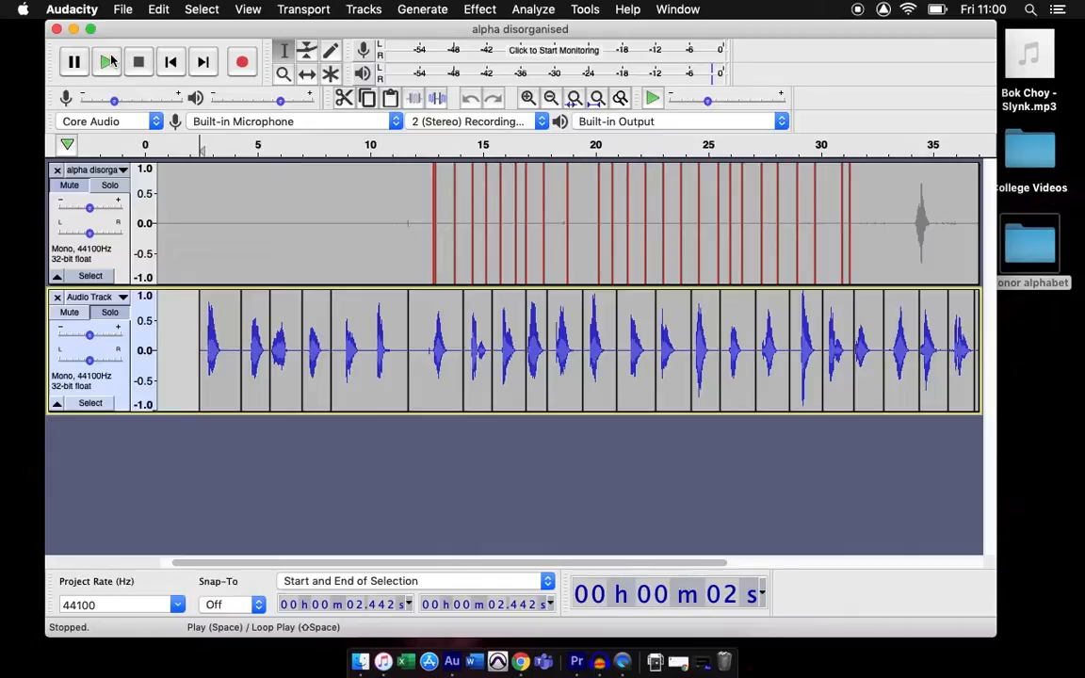
# Step: Import the audio file "Bok Choy - Slynk.mp3" from the Desktop into the project
pyautogui.moveTo(768, 34); pyautogui.dragTo(674, 38)
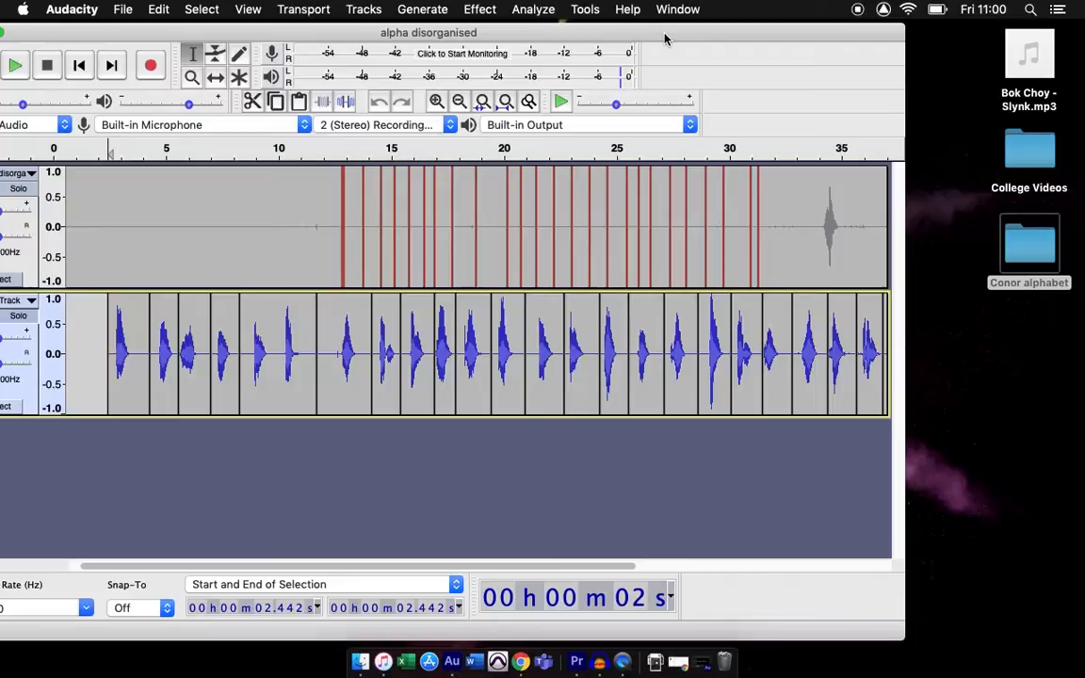
pyautogui.moveTo(664, 37); pyautogui.dragTo(774, 34)
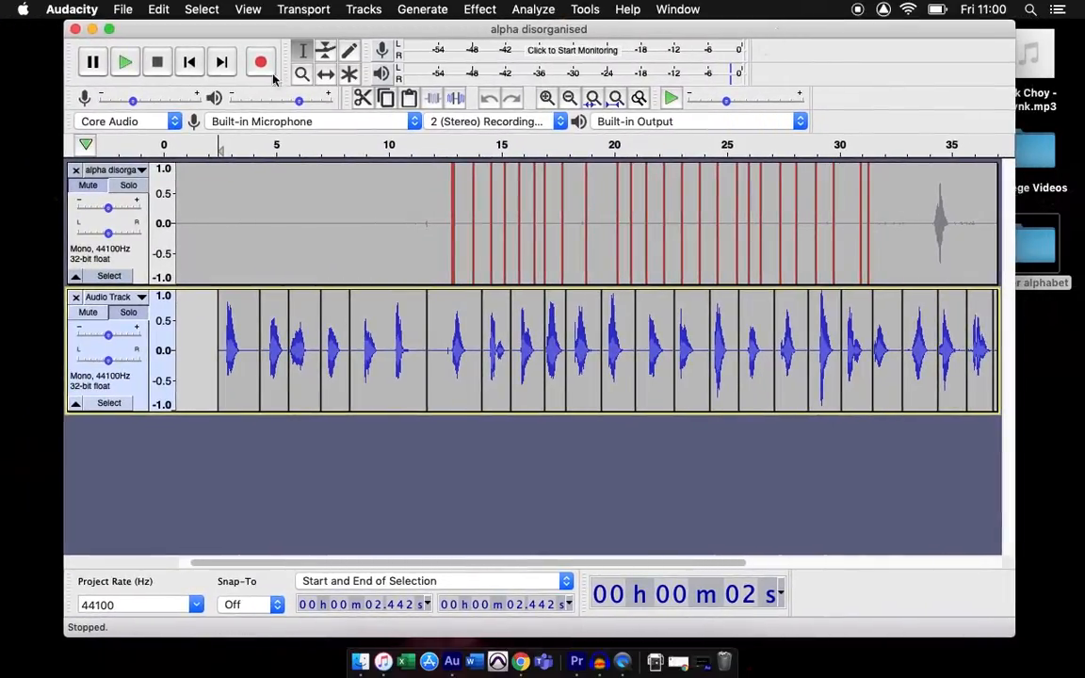
pyautogui.click(121, 11)
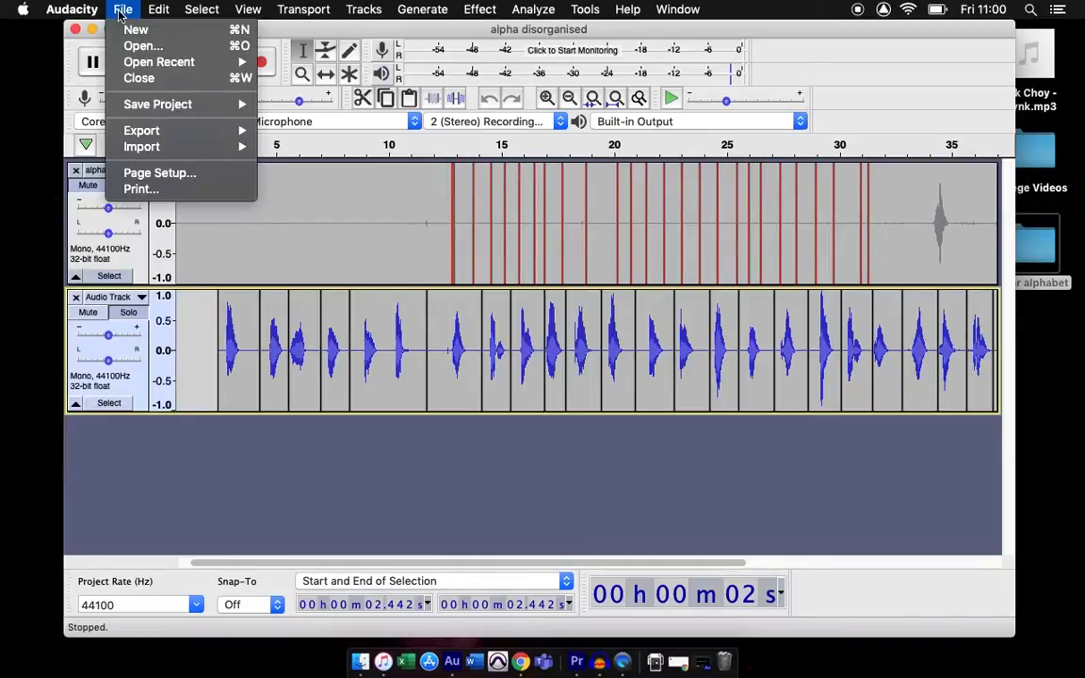
pyautogui.moveTo(174, 146)
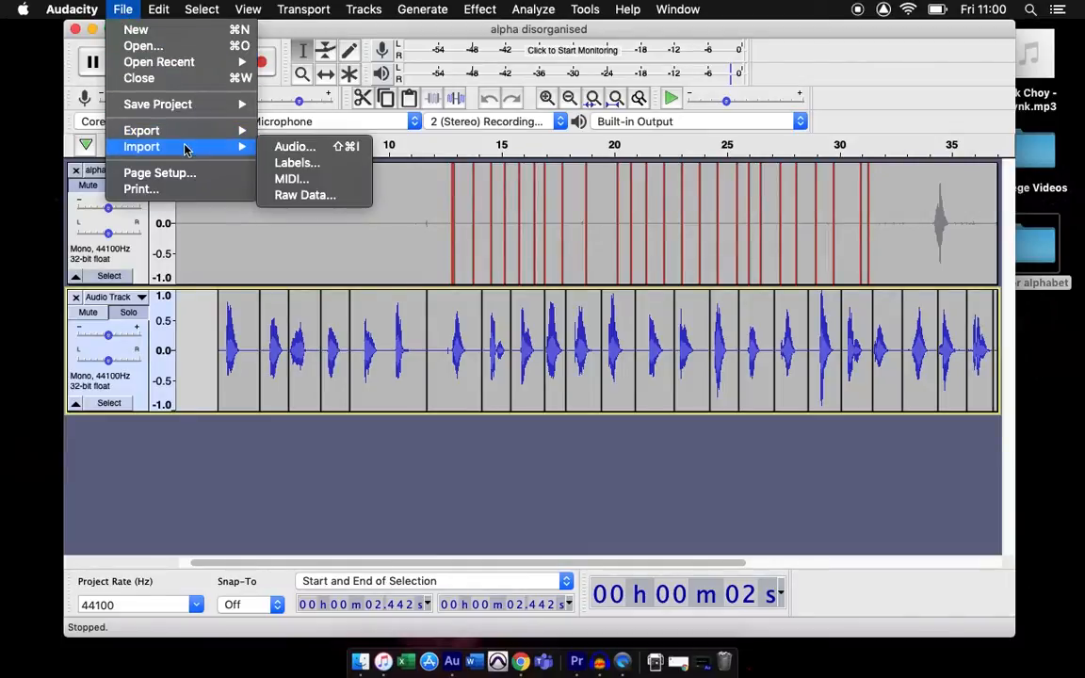
pyautogui.click(312, 148)
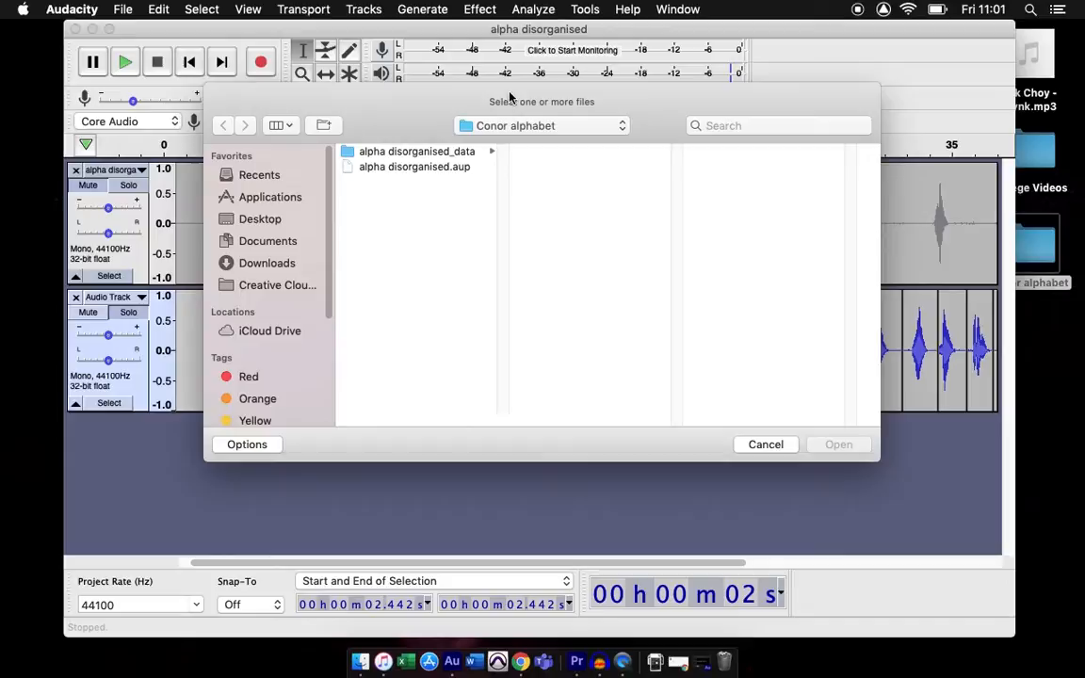
pyautogui.click(263, 219)
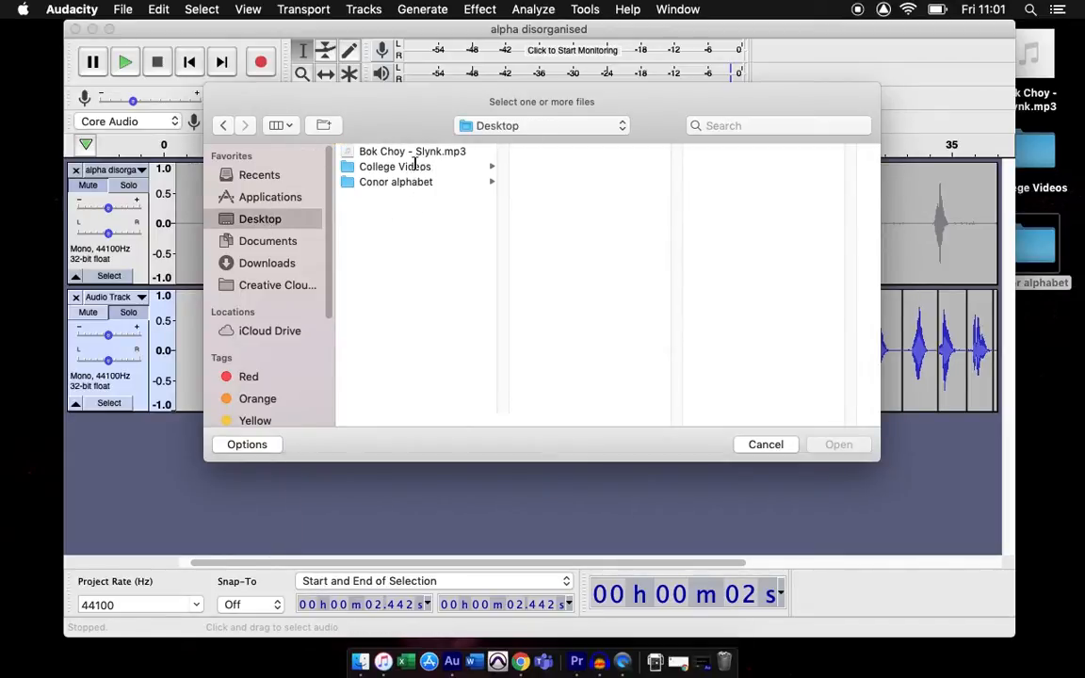
pyautogui.click(405, 150)
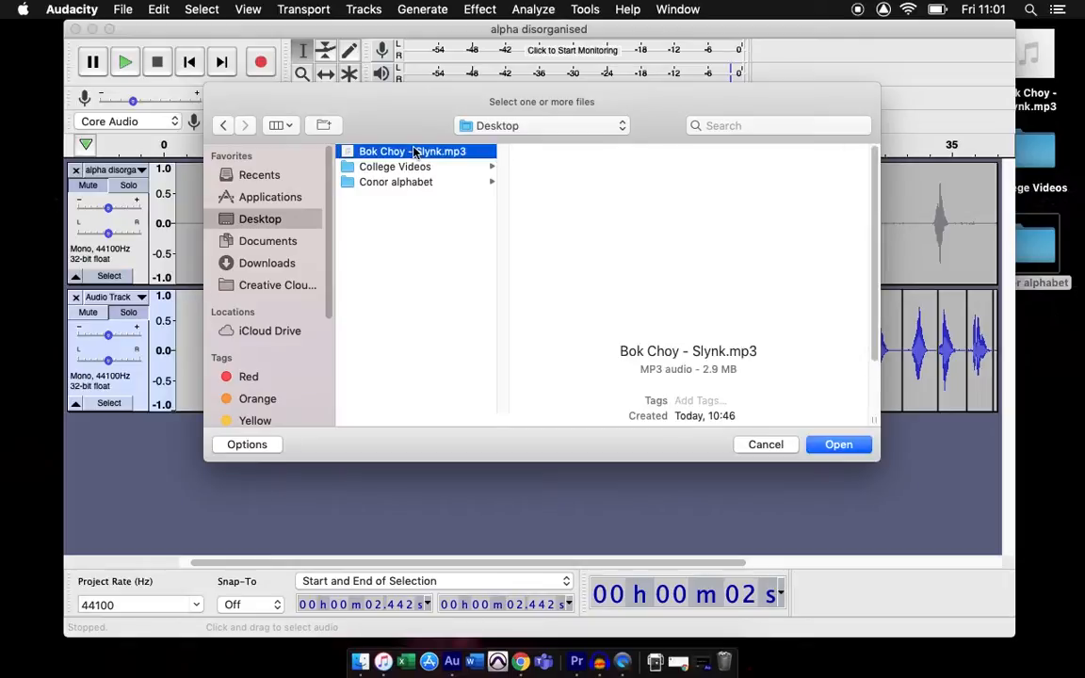
pyautogui.click(838, 444)
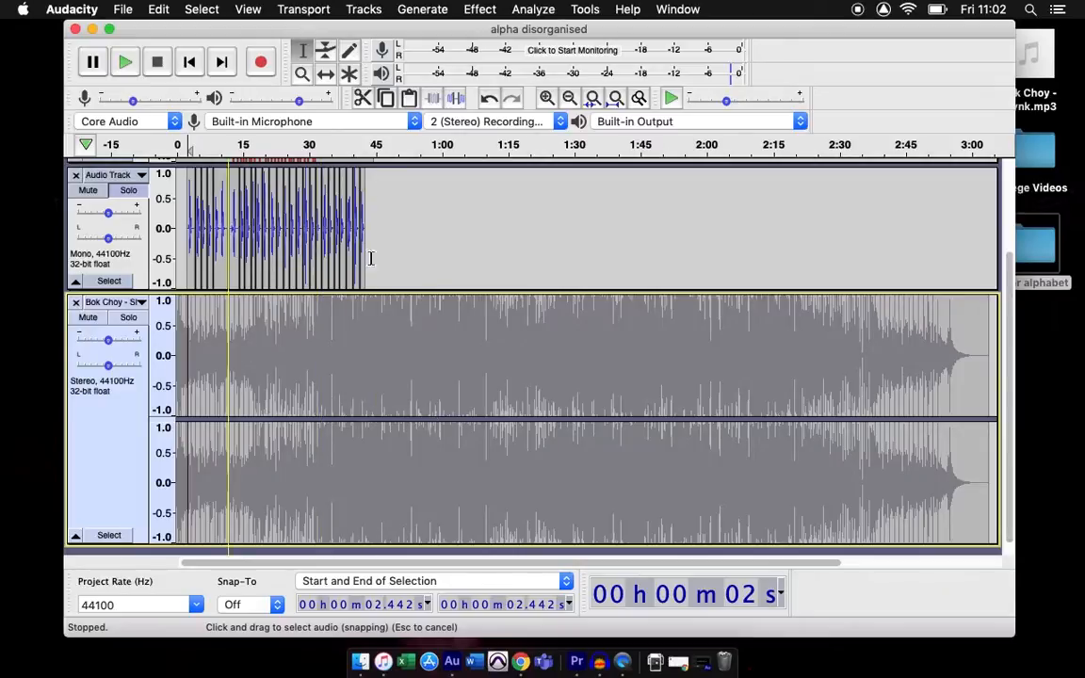
# Step: Play the project from the very beginning with the voice track still soloed, and stop playback
pyautogui.click(189, 62)
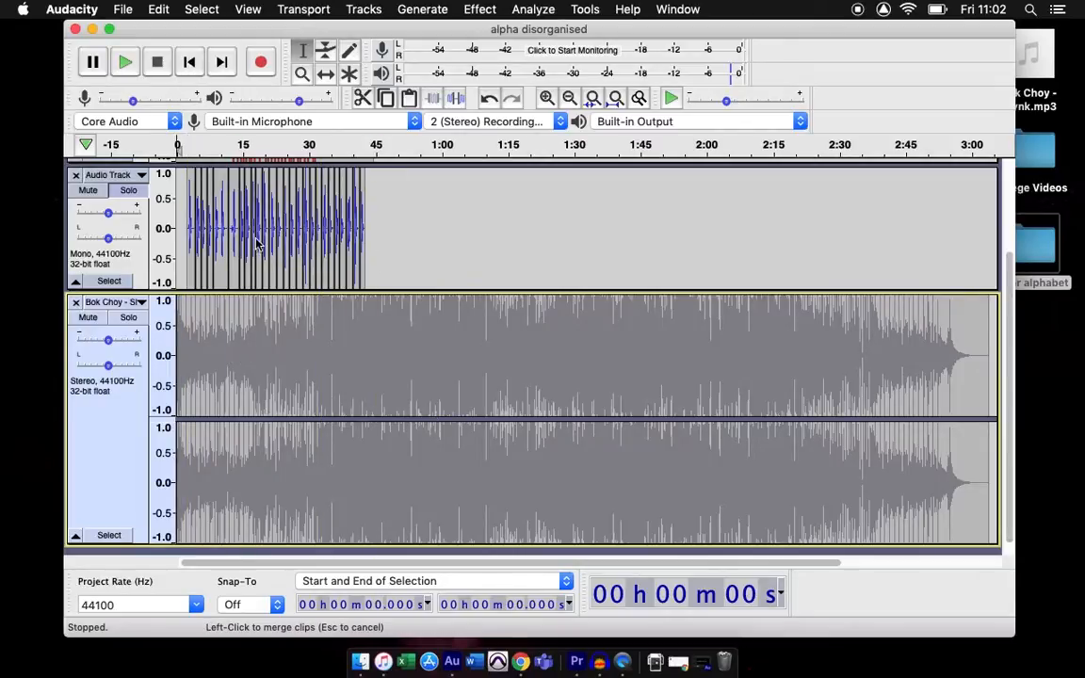
pyautogui.press('space')
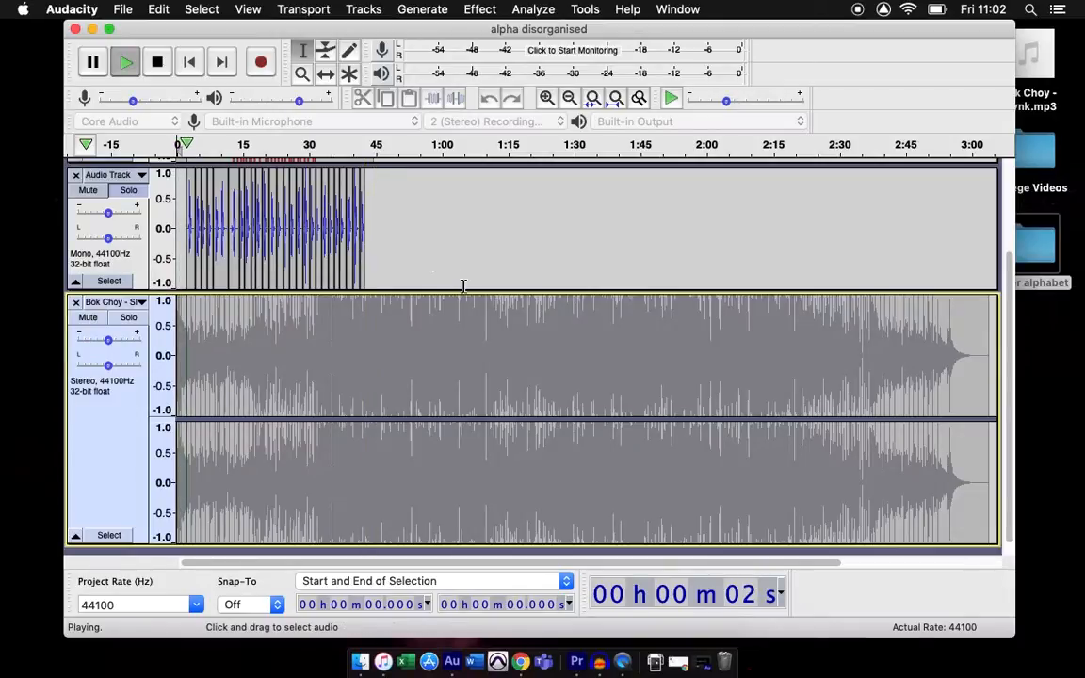
pyautogui.scroll(-1, 460, 283)
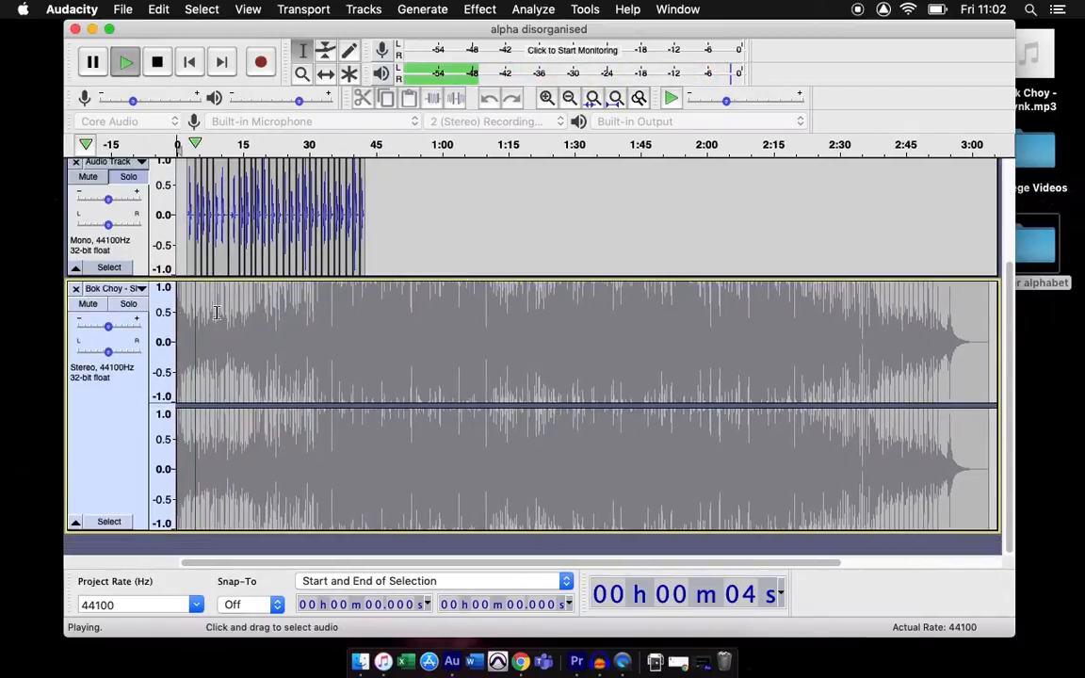
pyautogui.press('space')
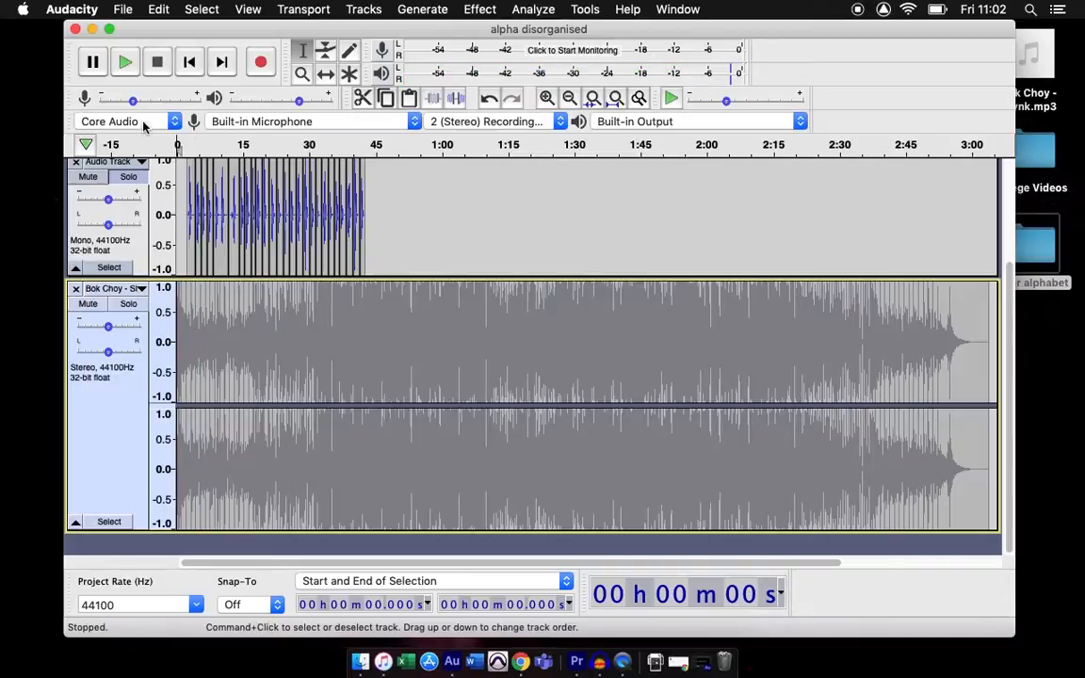
# Step: Turn off solo on the voice track and play the voice and music together from the start
pyautogui.click(128, 179)
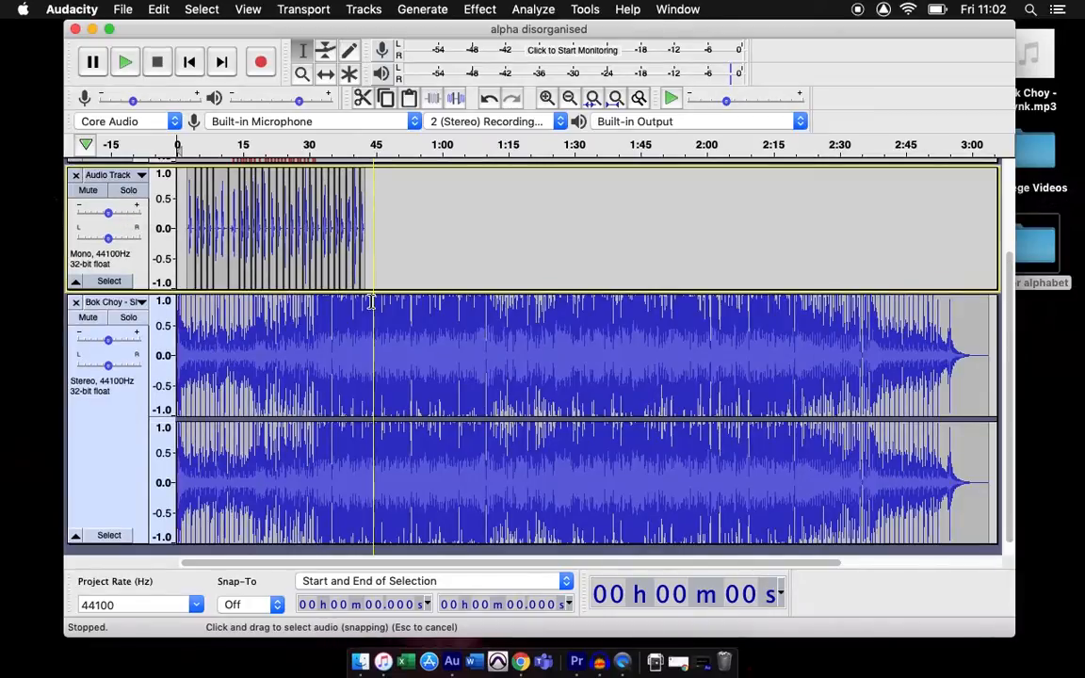
pyautogui.click(126, 62)
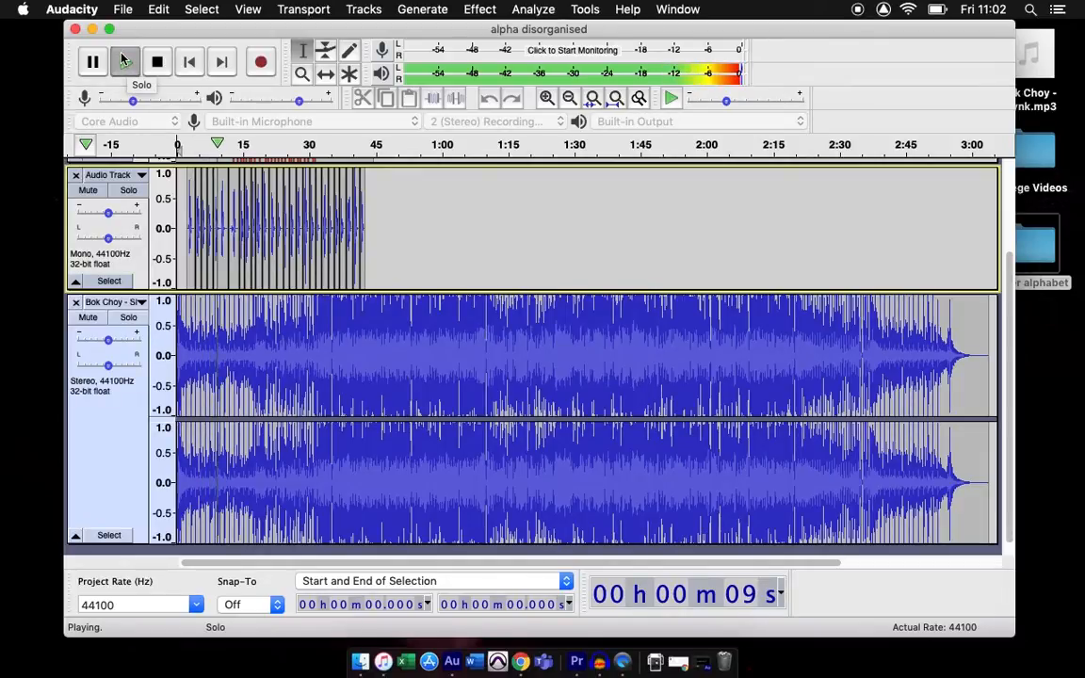
pyautogui.click(126, 62)
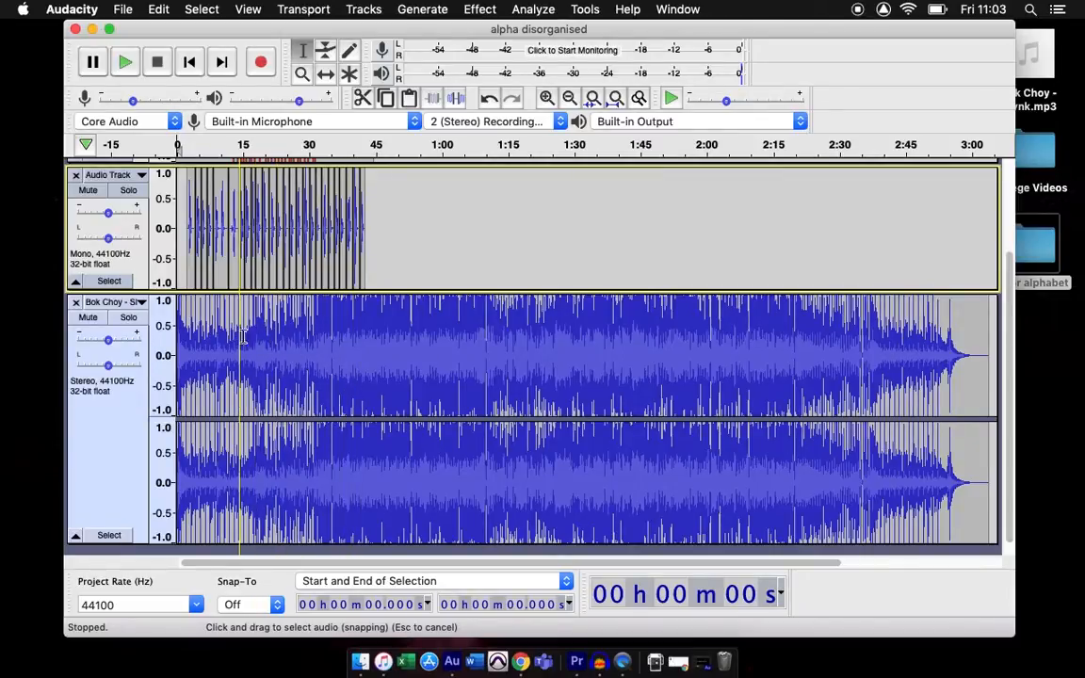
# Step: Fade the Bok Choy music with the Envelope tool from near full level at about 0:24 to about 0.25 at 0:30
pyautogui.click(327, 59)
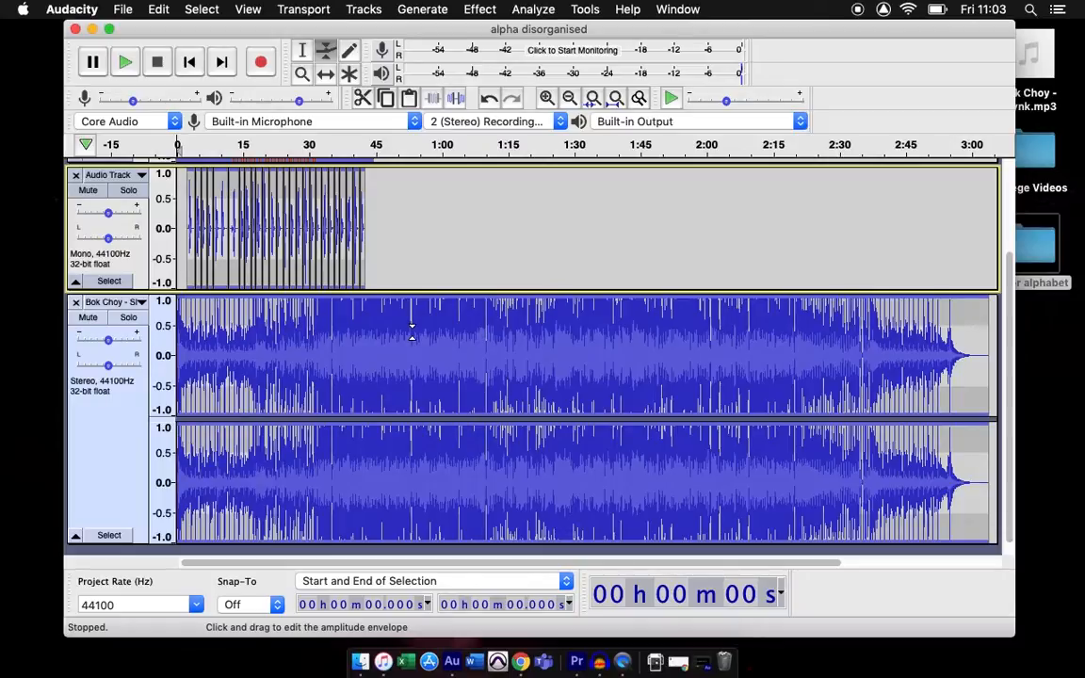
pyautogui.click(280, 303)
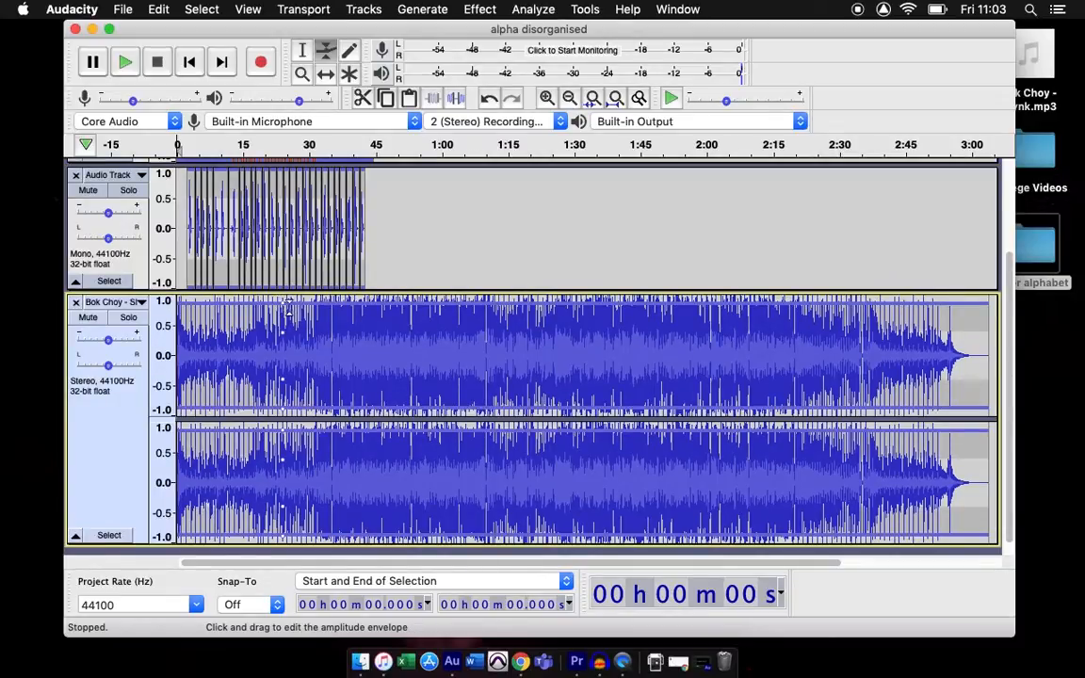
pyautogui.moveTo(304, 311); pyautogui.dragTo(311, 342)
# Step: Solo the Bok Choy music track and play it from about 0:25 to hear the volume drop
pyautogui.click(131, 320)
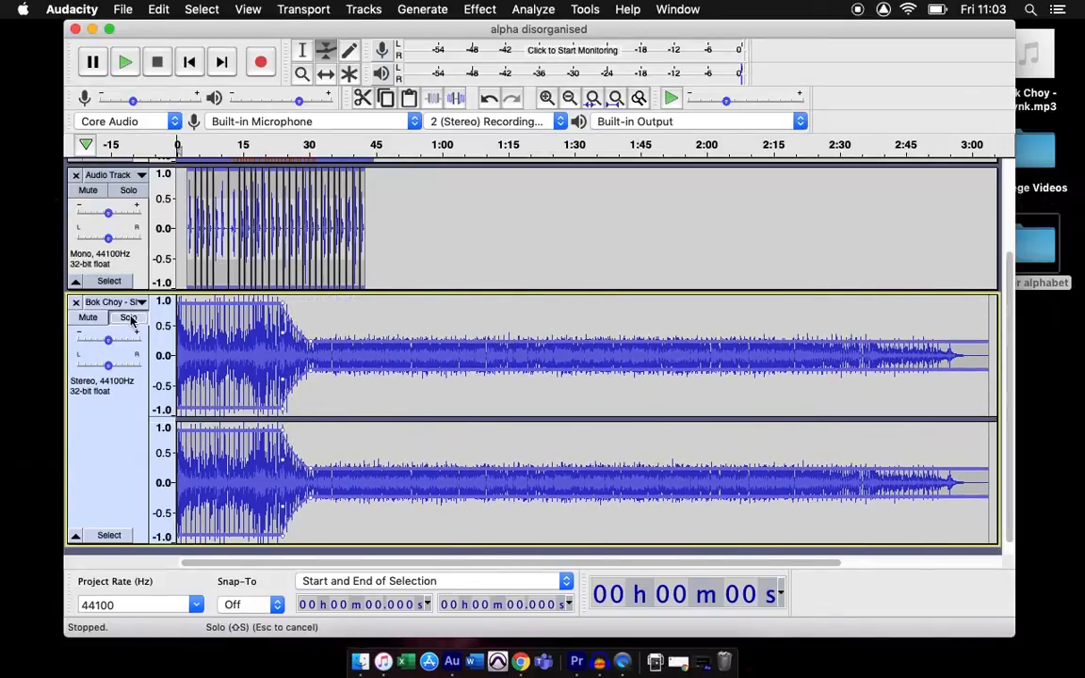
pyautogui.click(269, 144)
pyautogui.click(269, 144)
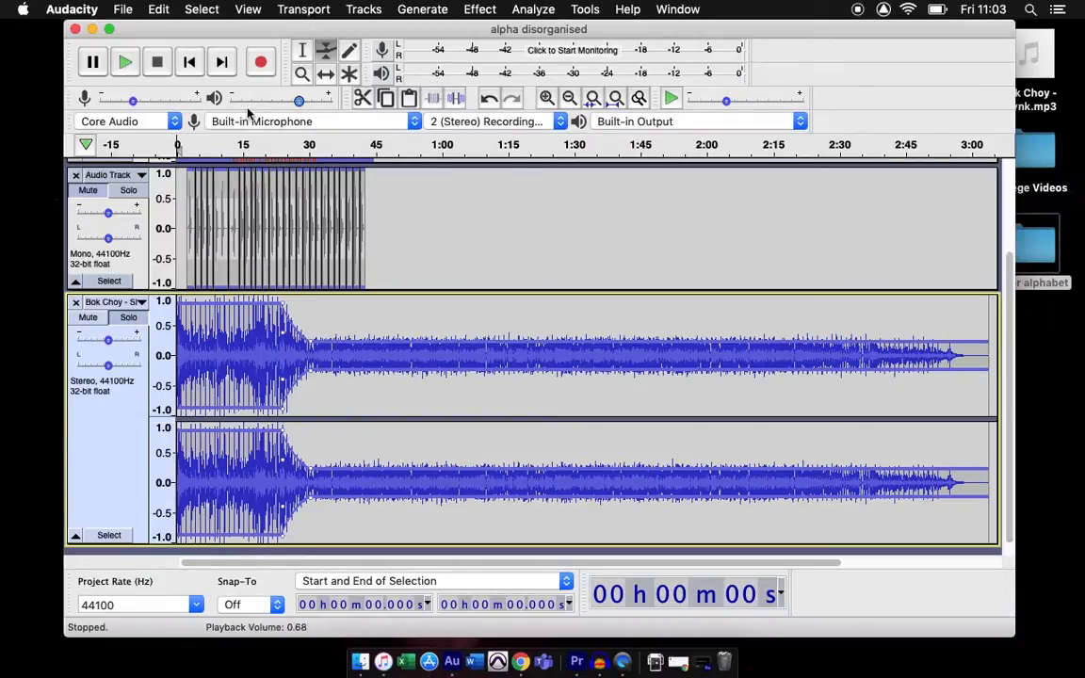
pyautogui.click(126, 62)
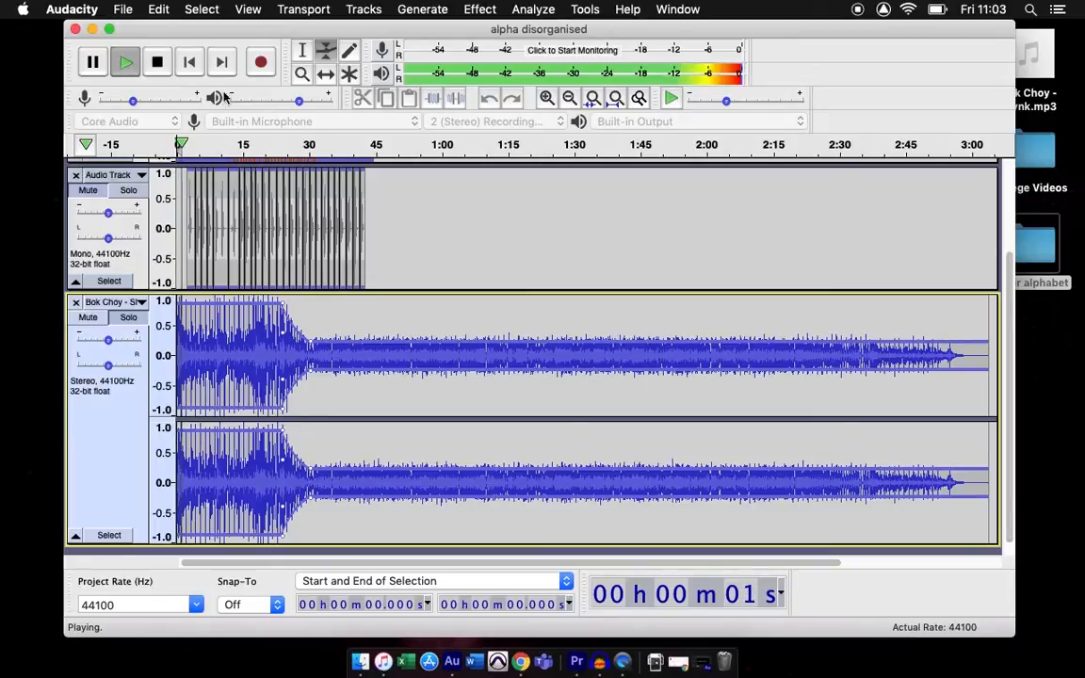
pyautogui.click(288, 151)
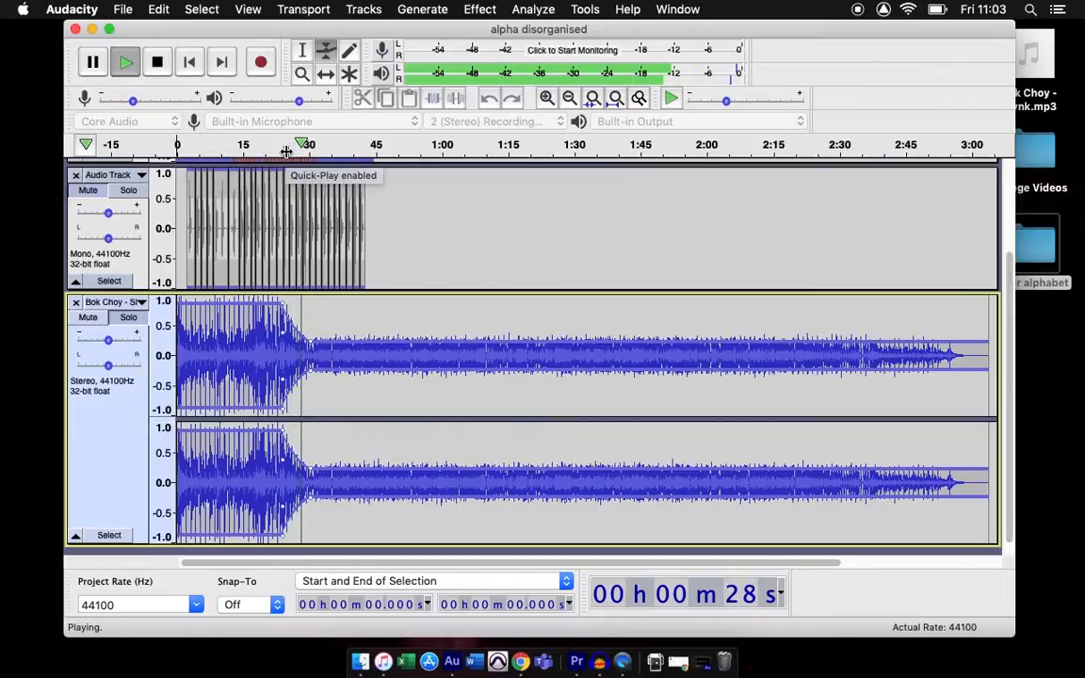
# Step: Stop playback and extend the music's envelope fade down to near silence at about 0:50
pyautogui.click(324, 52)
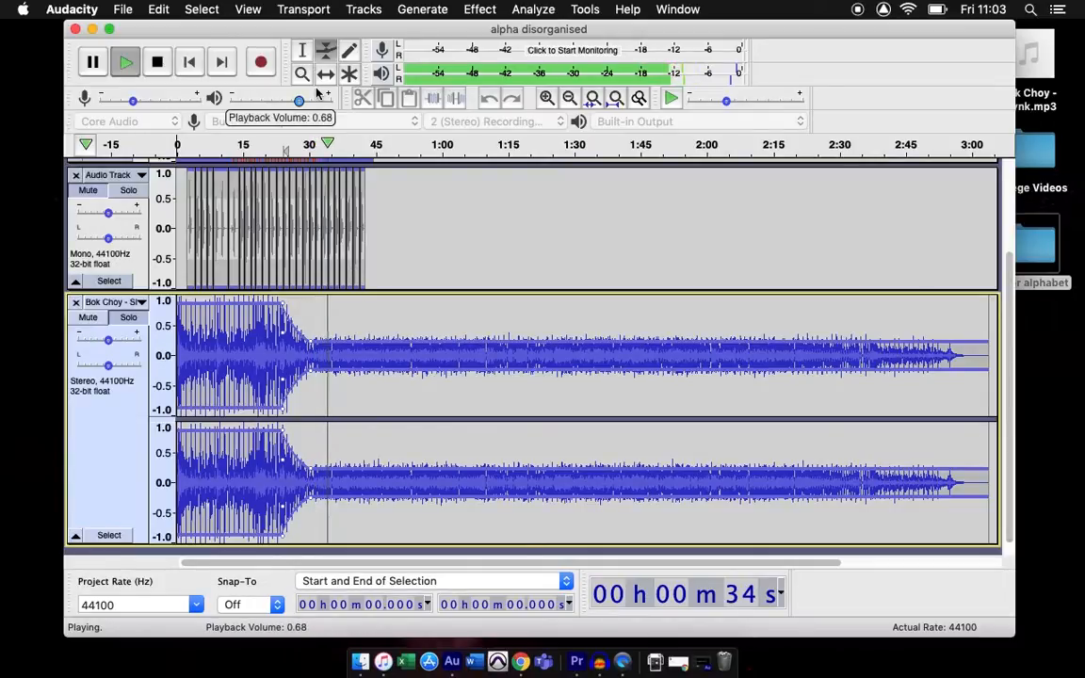
pyautogui.press('space')
pyautogui.moveTo(341, 346); pyautogui.dragTo(396, 353)
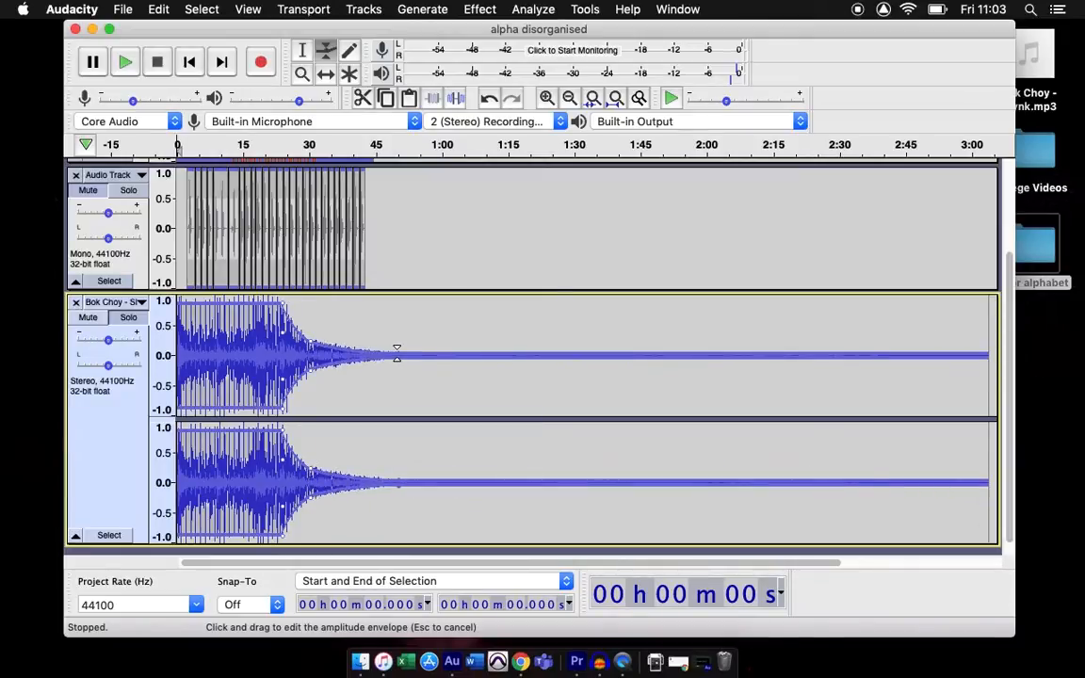
# Step: Play the soloed Bok Choy music from about 0:23 to hear the fade, then stop playback
pyautogui.click(276, 144)
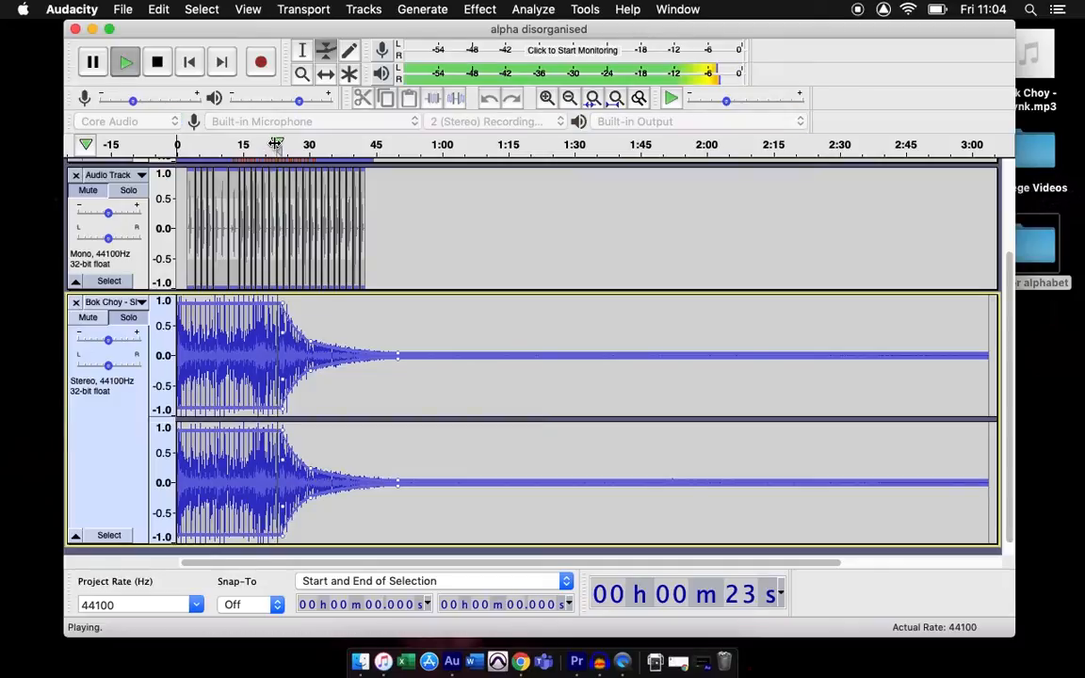
pyautogui.press('space')
pyautogui.press('space')
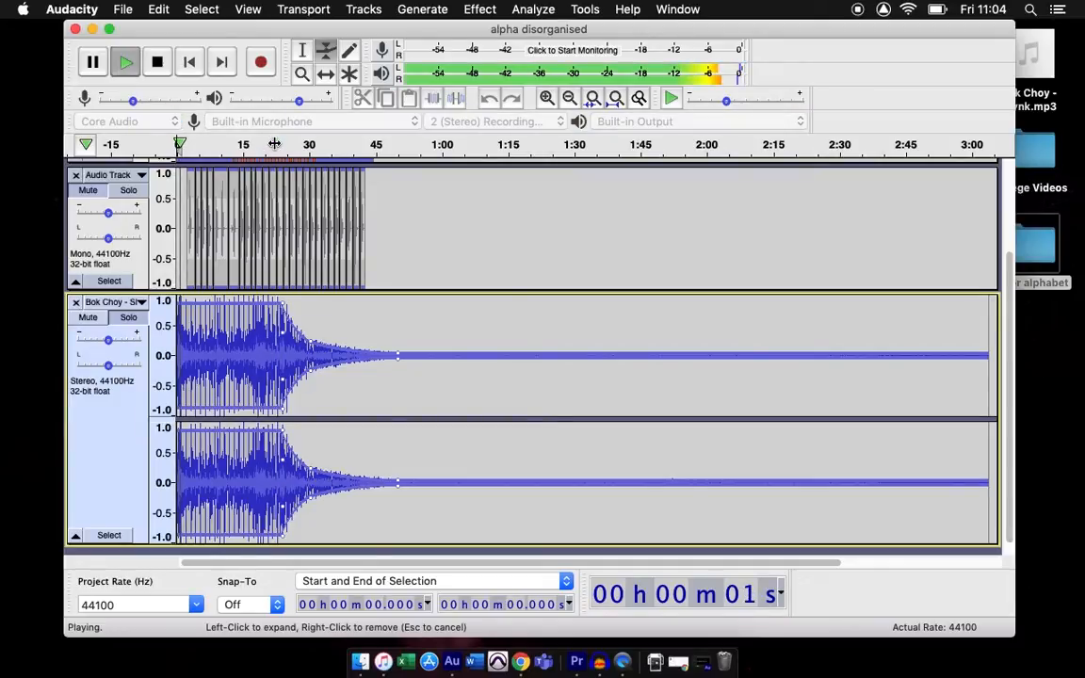
pyautogui.click(276, 144)
pyautogui.press('space')
pyautogui.press('space')
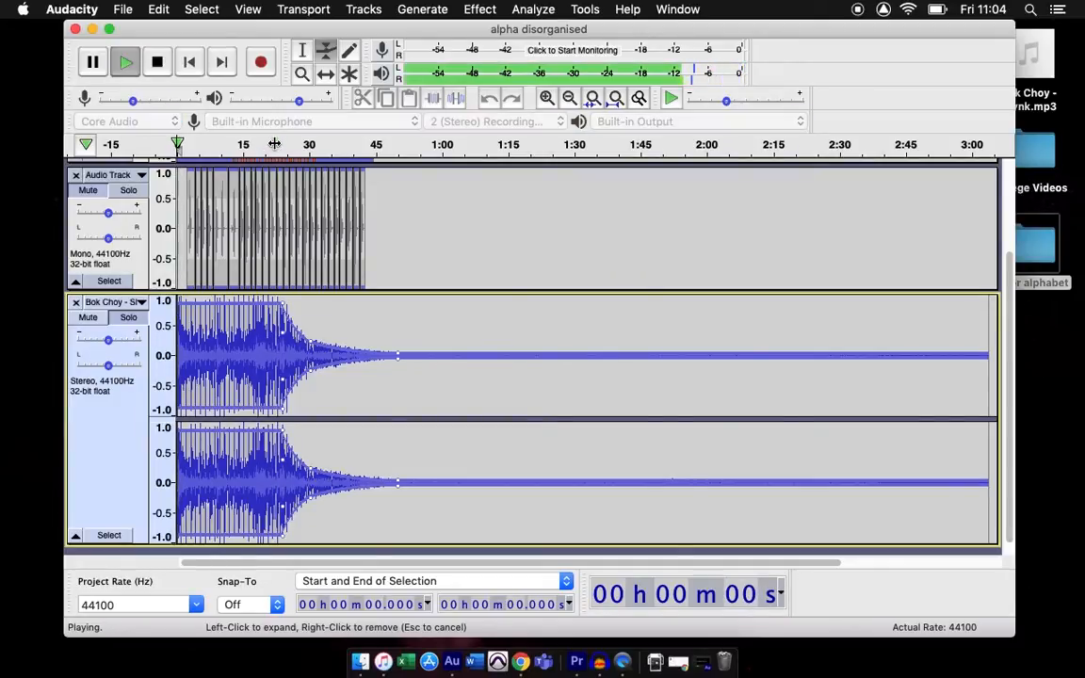
pyautogui.click(274, 144)
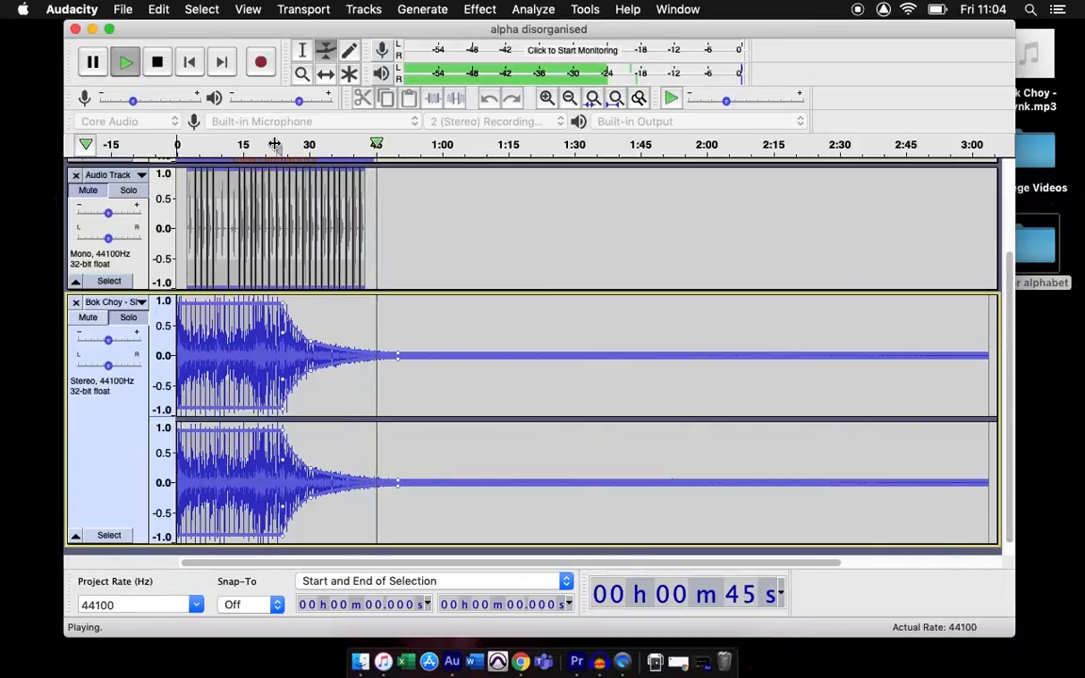
pyautogui.press('space')
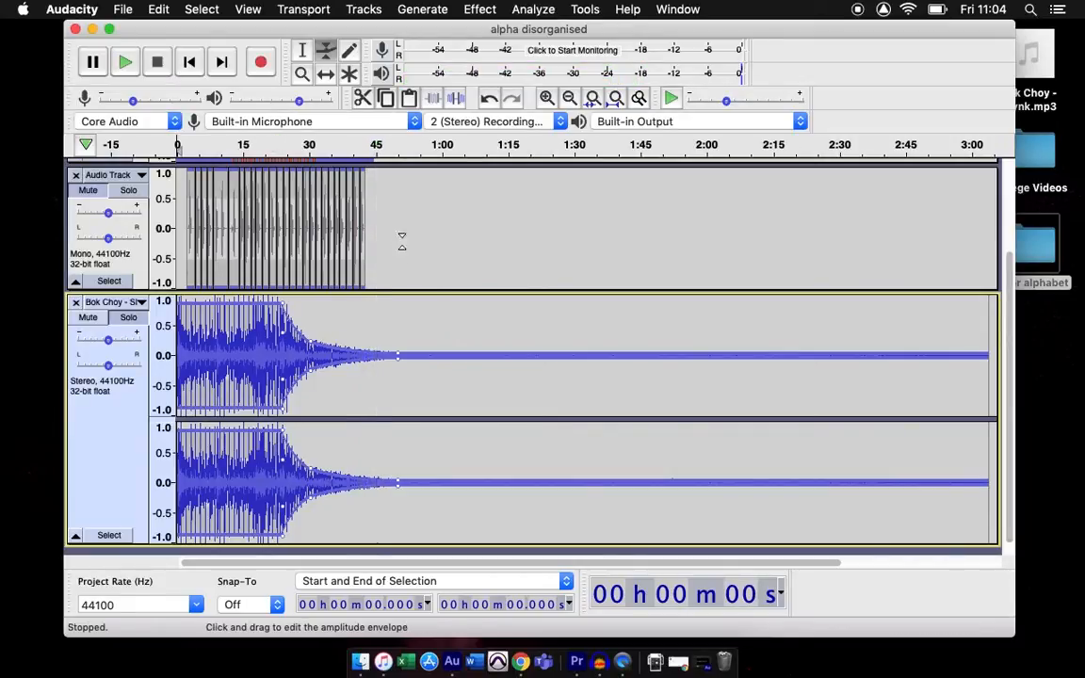
# Step: Raise the music's envelope from near silence at about 1:17 to about 0.65 at 1:20 and play it from about 1:15
pyautogui.click(513, 350)
pyautogui.moveTo(526, 352); pyautogui.dragTo(529, 315)
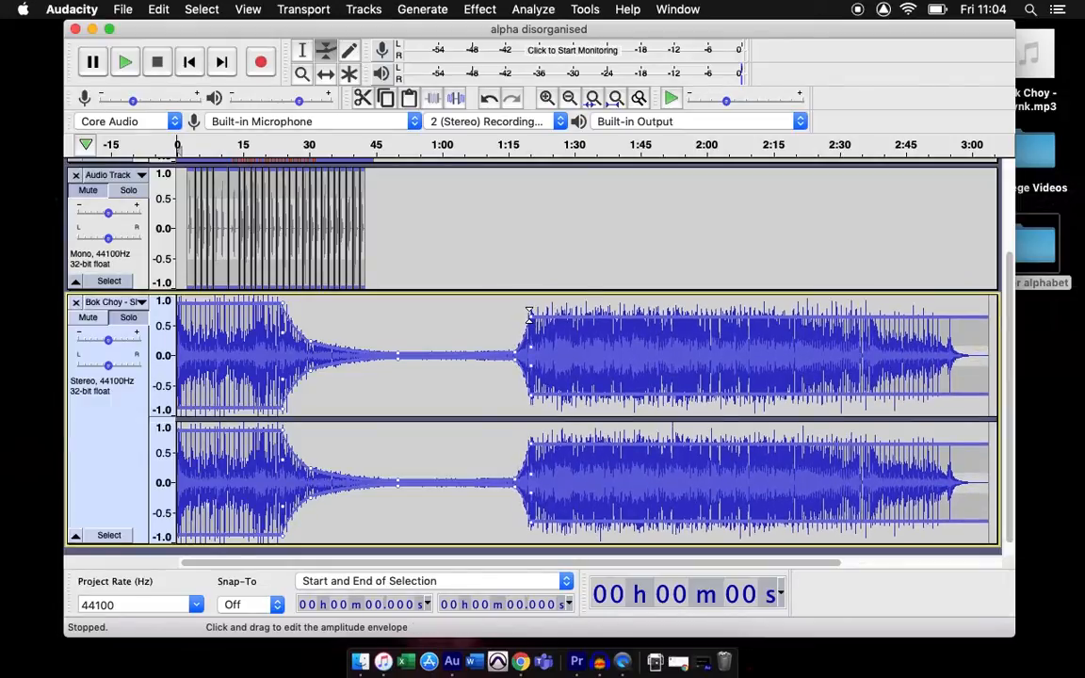
pyautogui.click(509, 144)
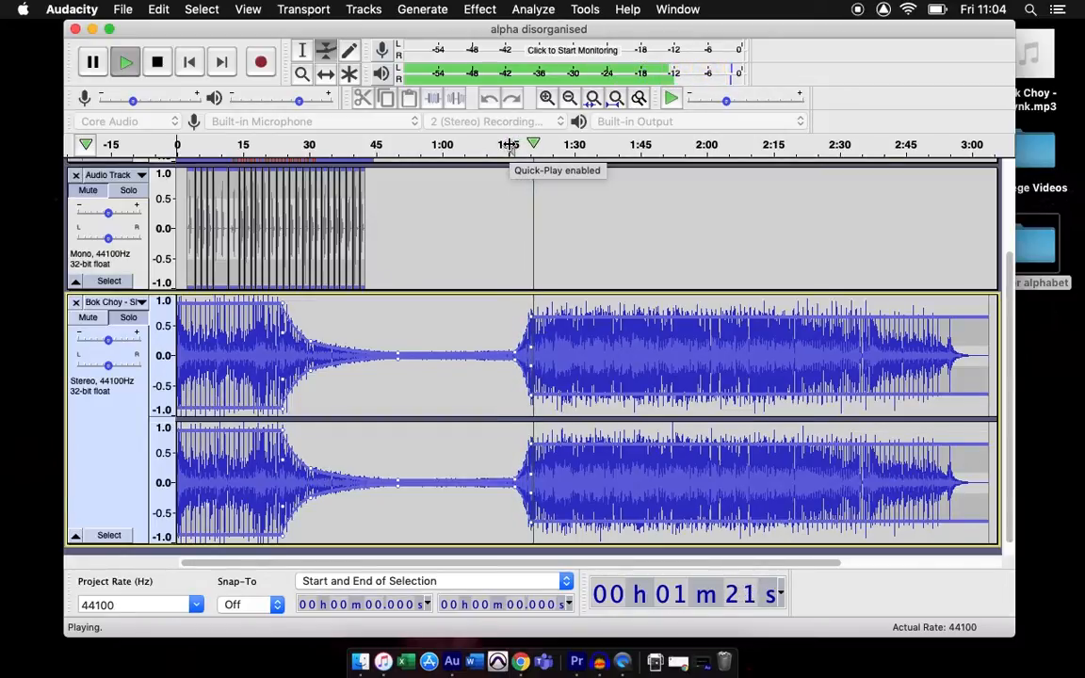
pyautogui.press('space')
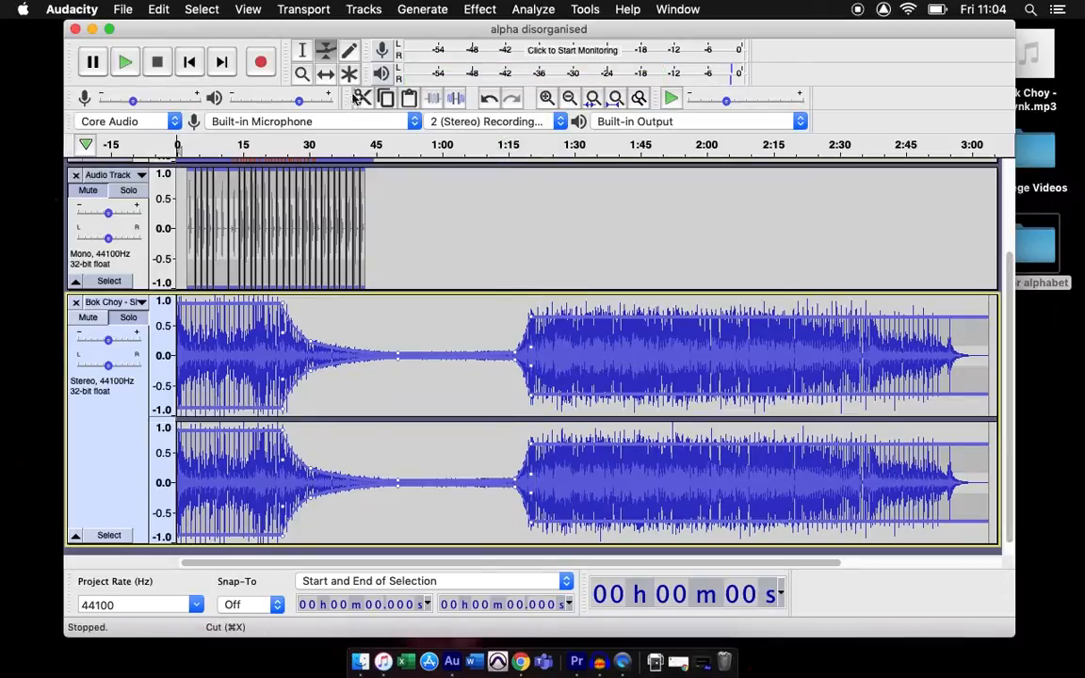
# Step: Undo the music's envelope rise and the earlier fade edits, back to full level throughout with solo off
pyautogui.click(159, 9)
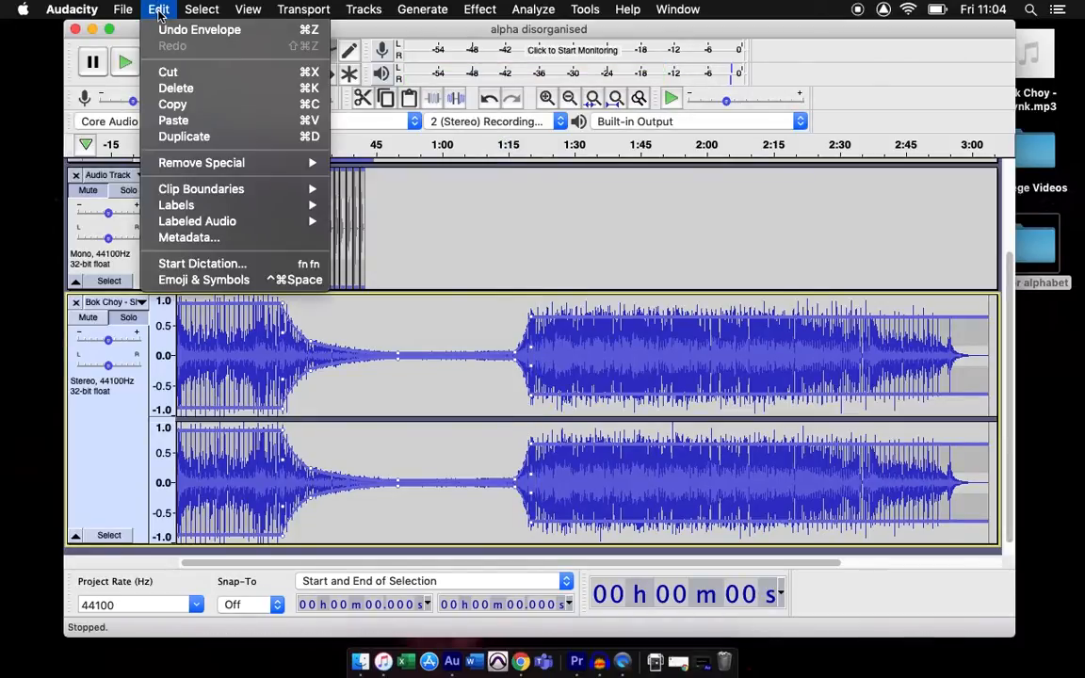
pyautogui.click(184, 37)
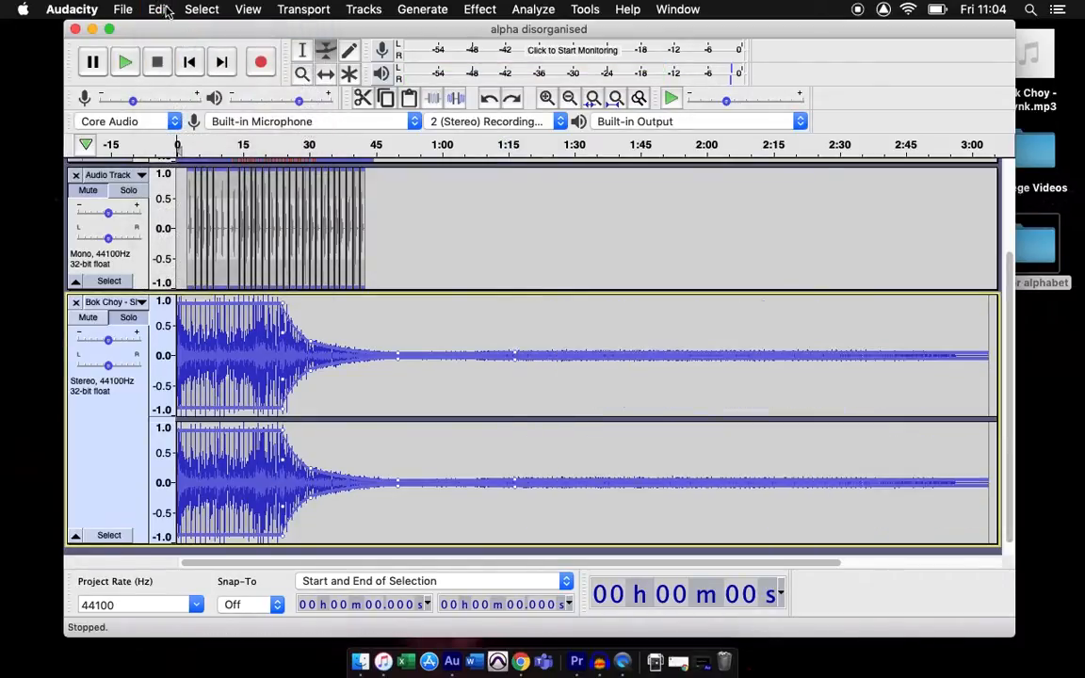
pyautogui.click(160, 10)
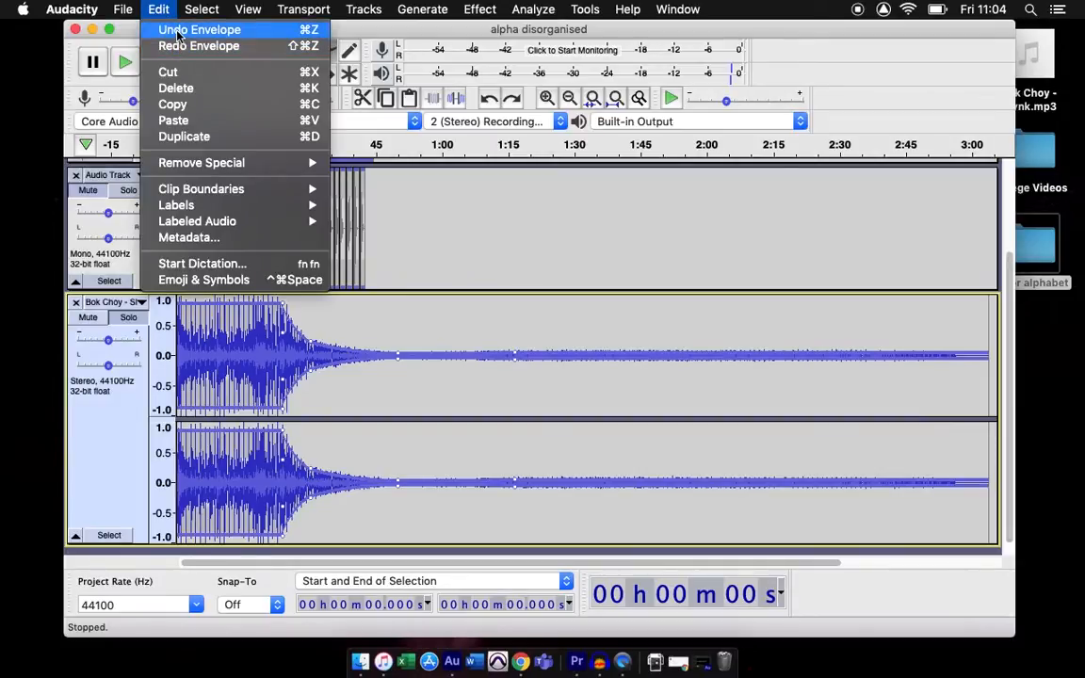
pyautogui.click(179, 35)
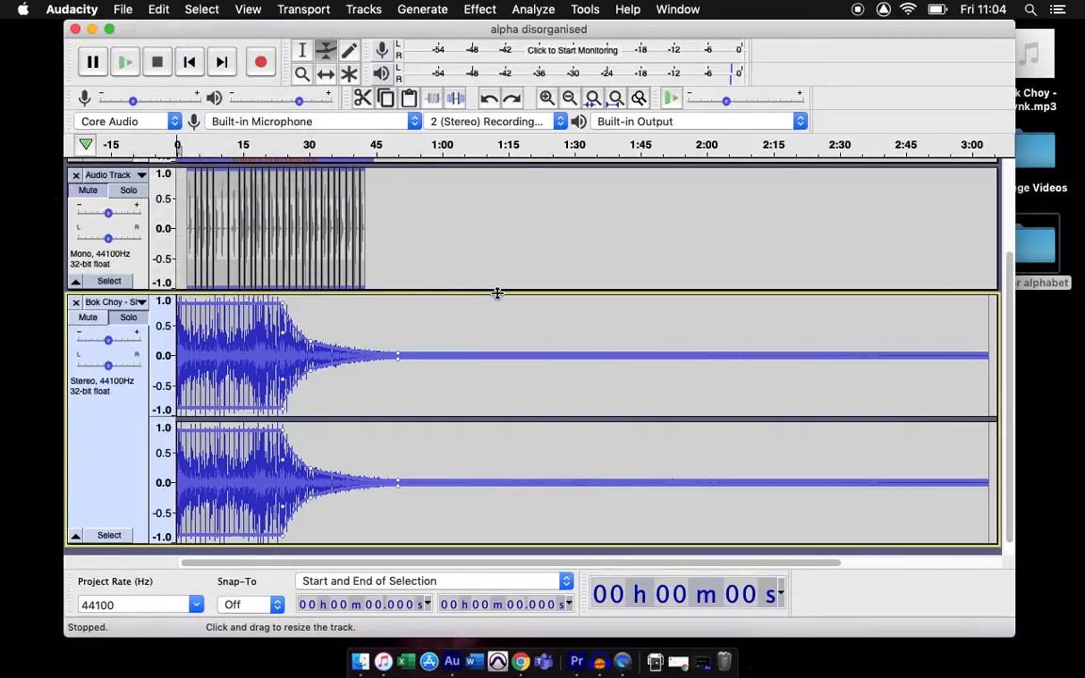
pyautogui.press('super+z')
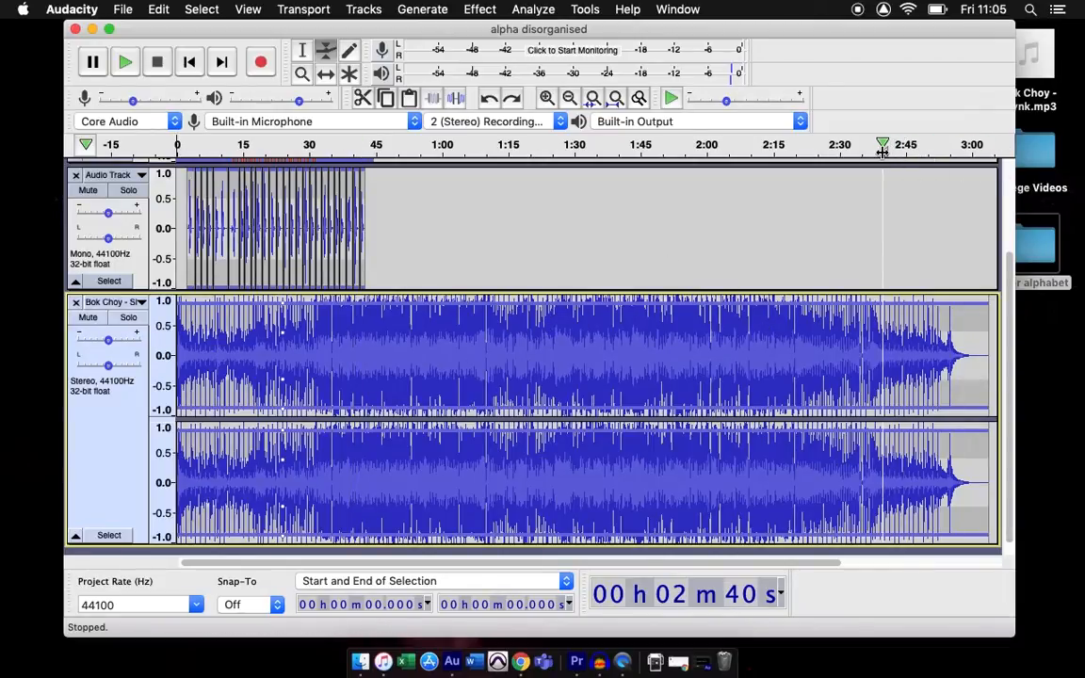
# Step: Play the ending of the music from about 2:40, then stop playback
pyautogui.press('space')
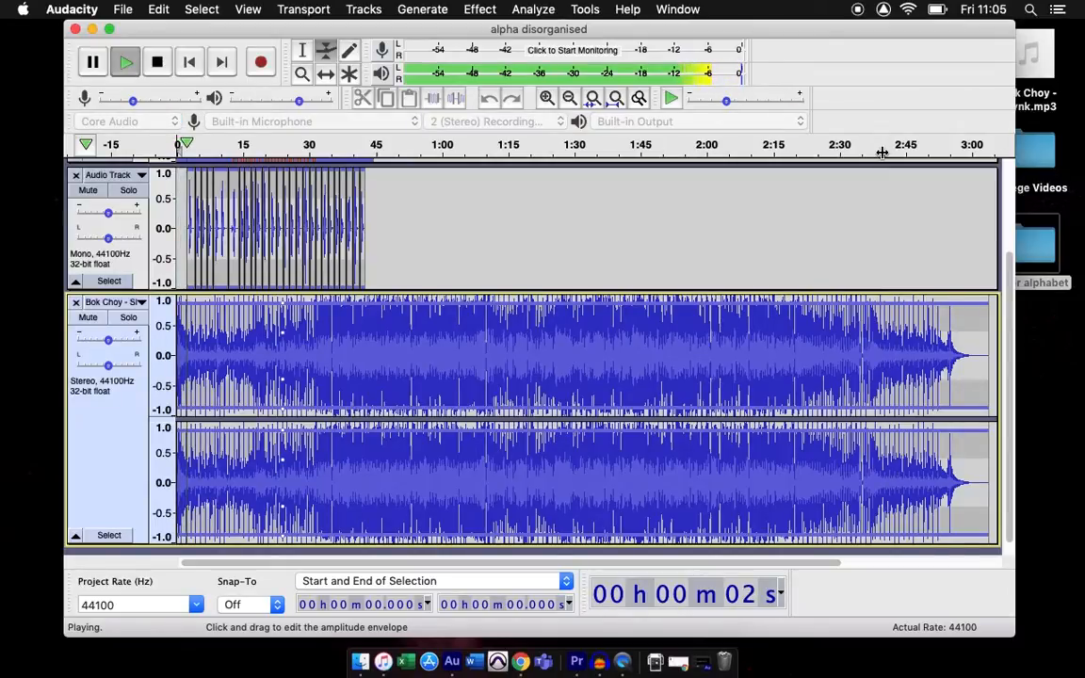
pyautogui.click(880, 149)
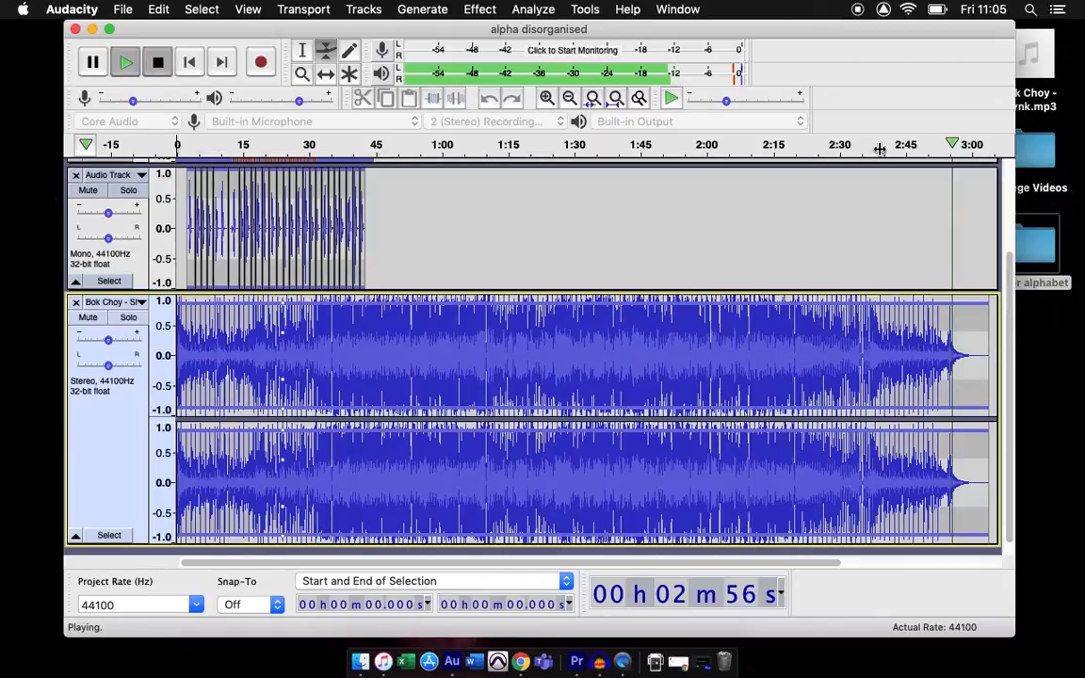
pyautogui.press('space')
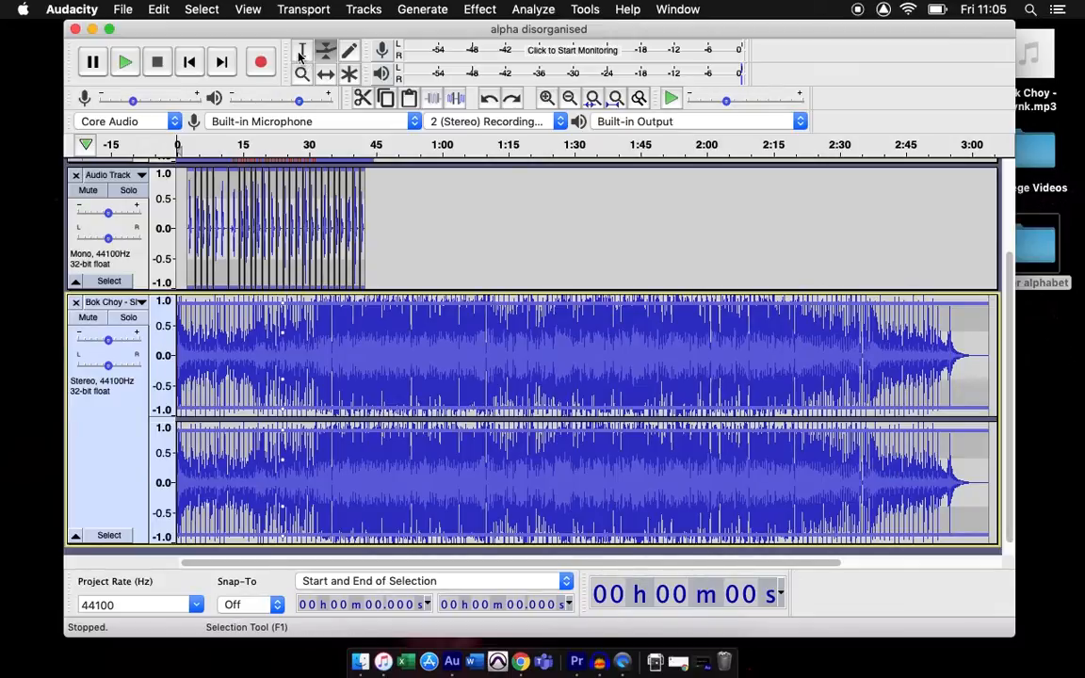
# Step: Select all the voice clips on the mono audio track, from about 2.4 s to 42.7 s
pyautogui.click(301, 76)
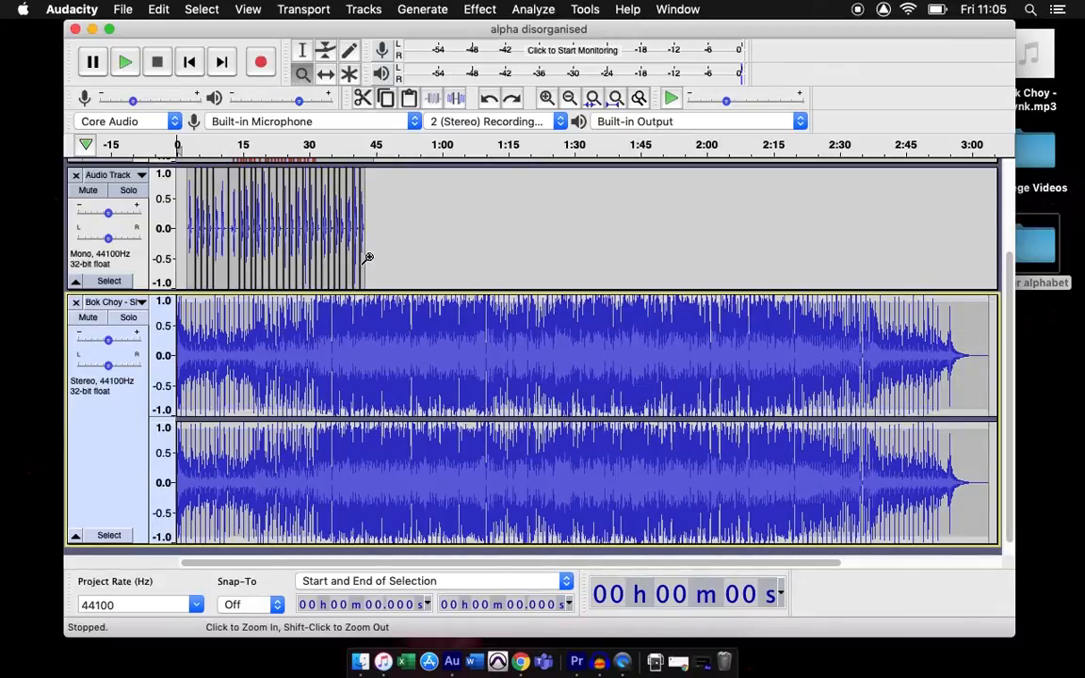
pyautogui.click(198, 271)
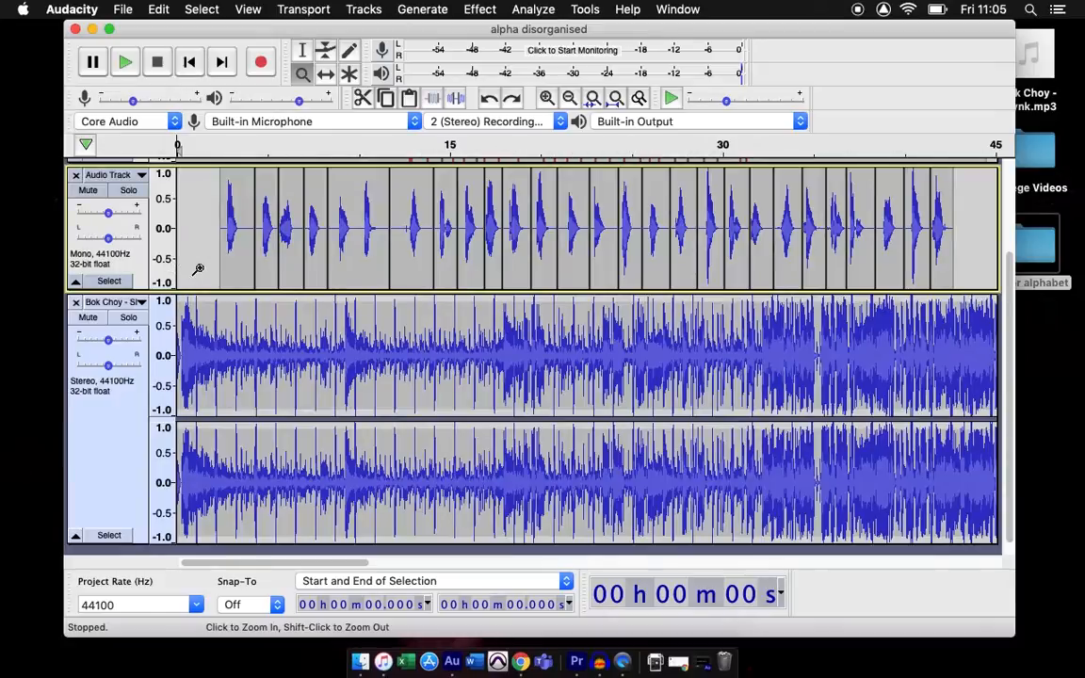
pyautogui.click(302, 50)
pyautogui.moveTo(221, 208); pyautogui.dragTo(946, 247)
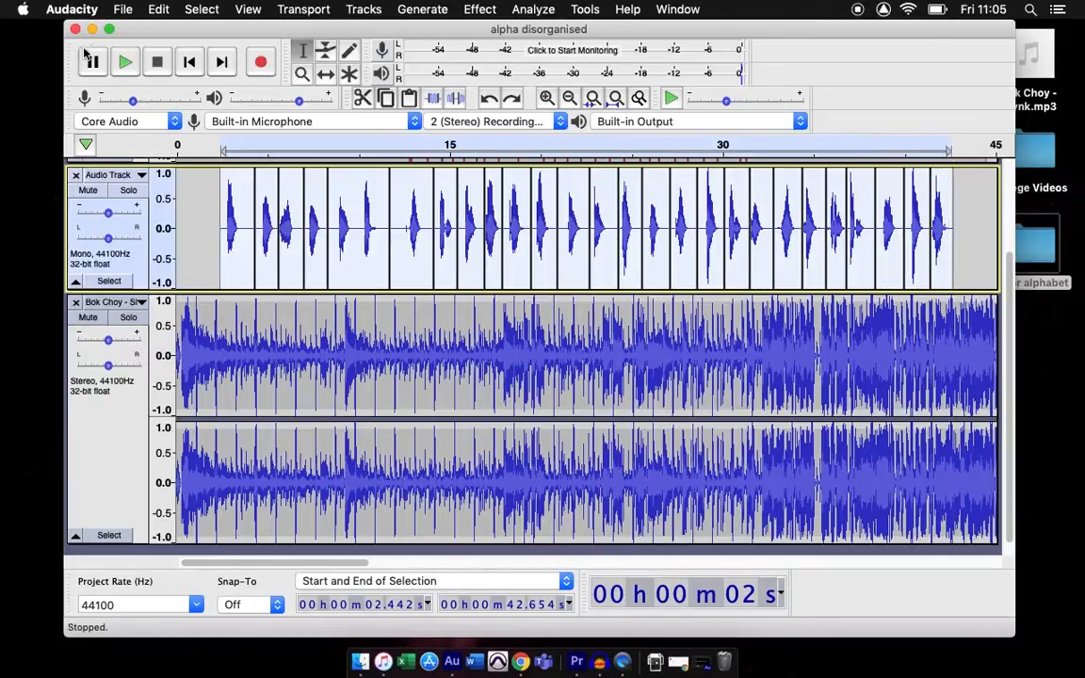
# Step: Time-shift the selected voice clips to start at about 1:56 and play them with the music from about 1:49
pyautogui.click(301, 74)
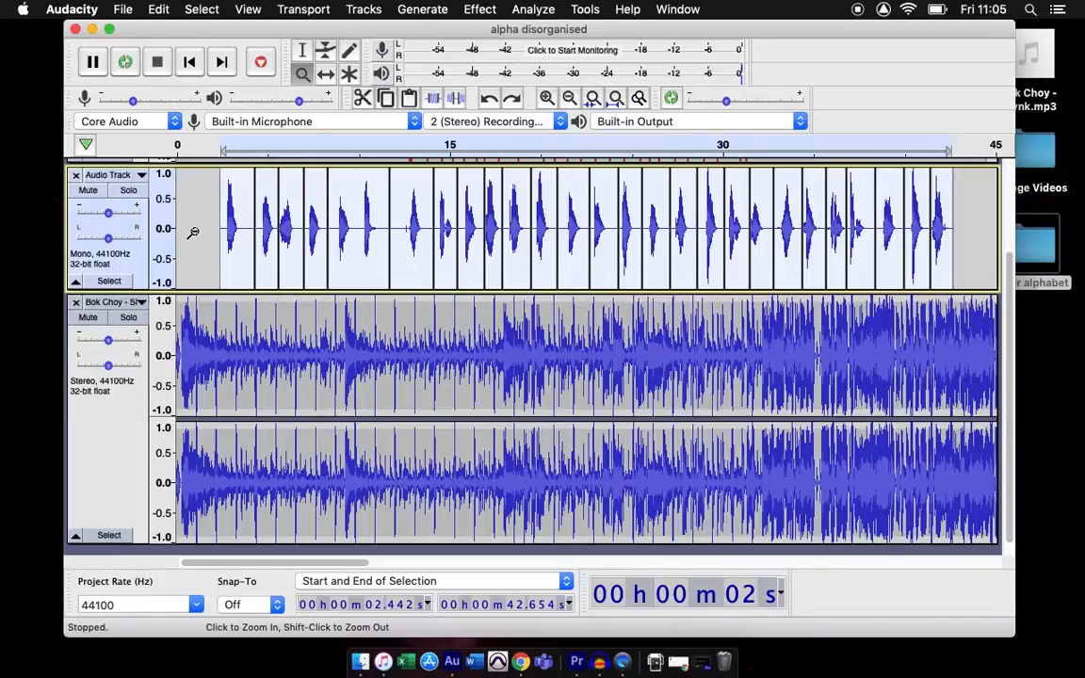
pyautogui.keyDown('shift'); pyautogui.click(193, 231); pyautogui.keyUp('shift')
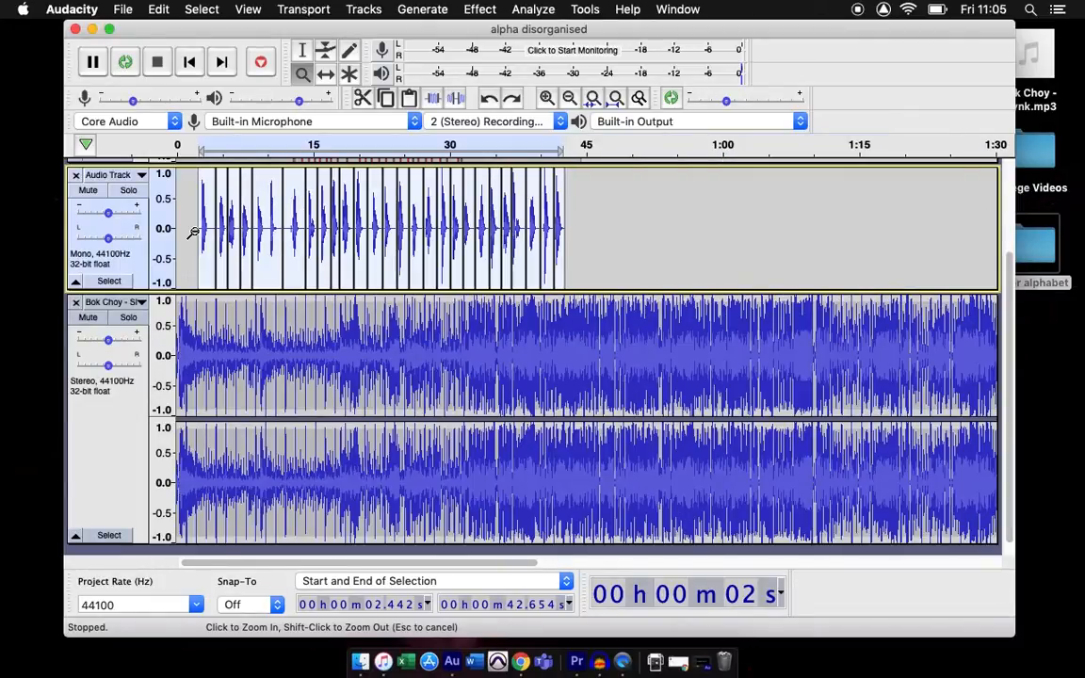
pyautogui.keyDown('shift'); pyautogui.click(193, 231); pyautogui.keyUp('shift')
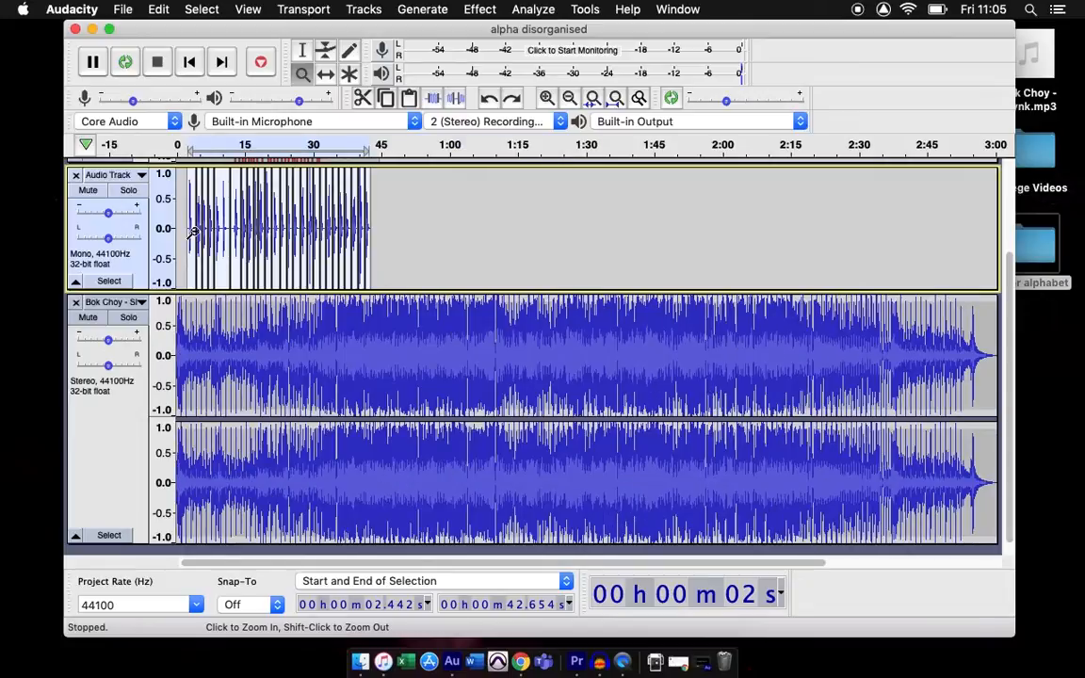
pyautogui.click(326, 76)
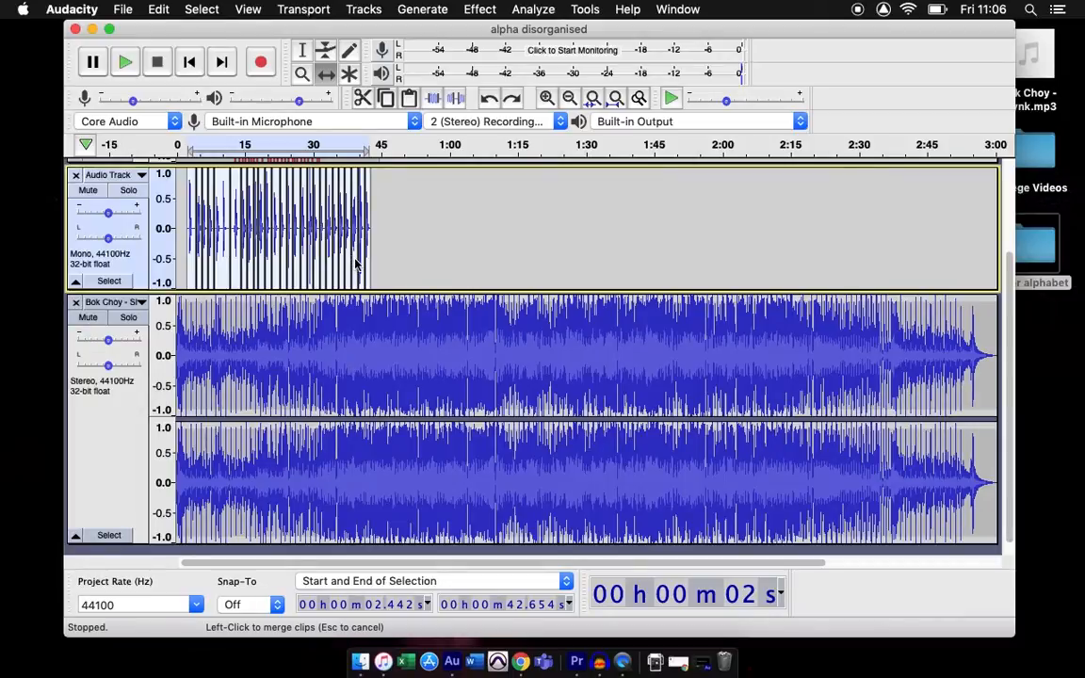
pyautogui.moveTo(355, 256); pyautogui.dragTo(648, 244)
pyautogui.moveTo(758, 231); pyautogui.dragTo(872, 216)
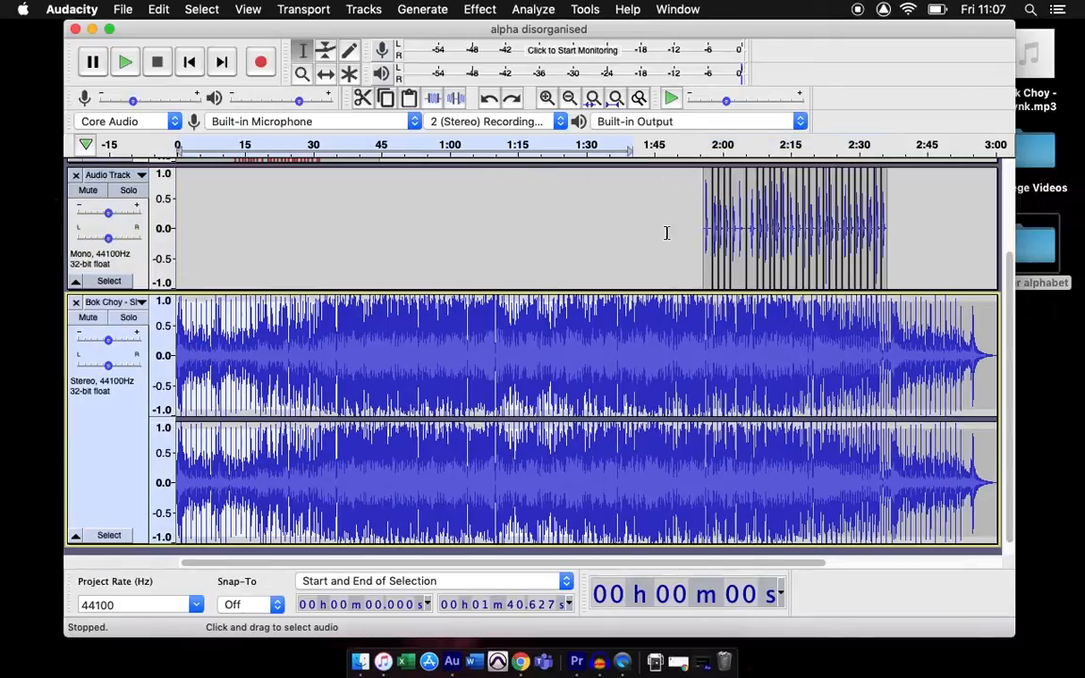
pyautogui.click(674, 146)
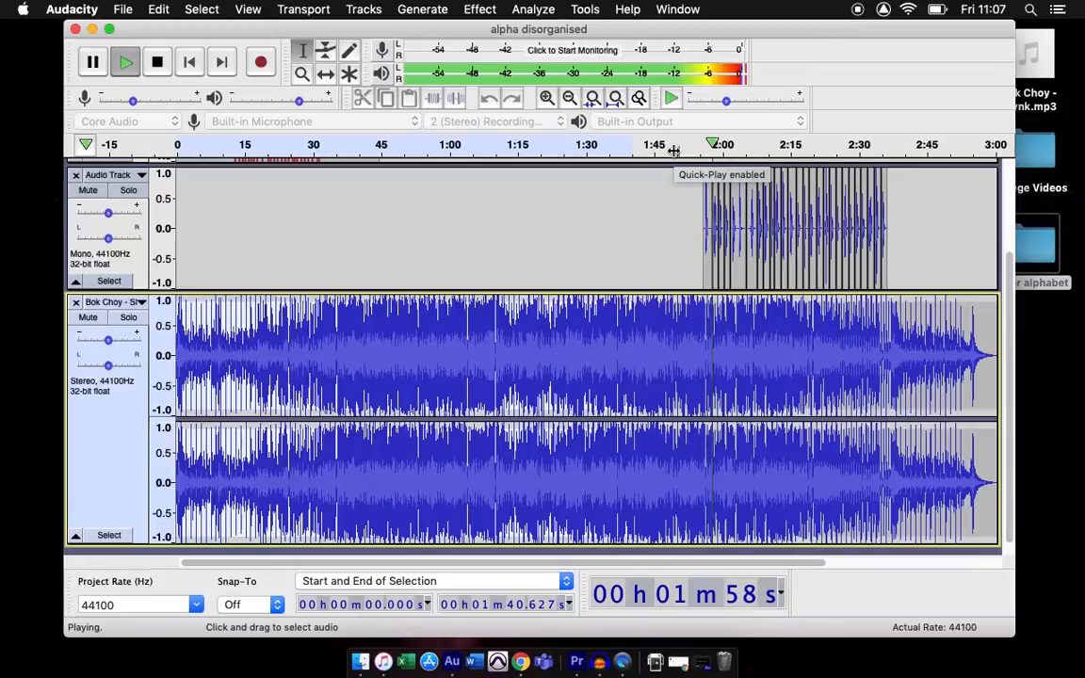
pyautogui.press('space')
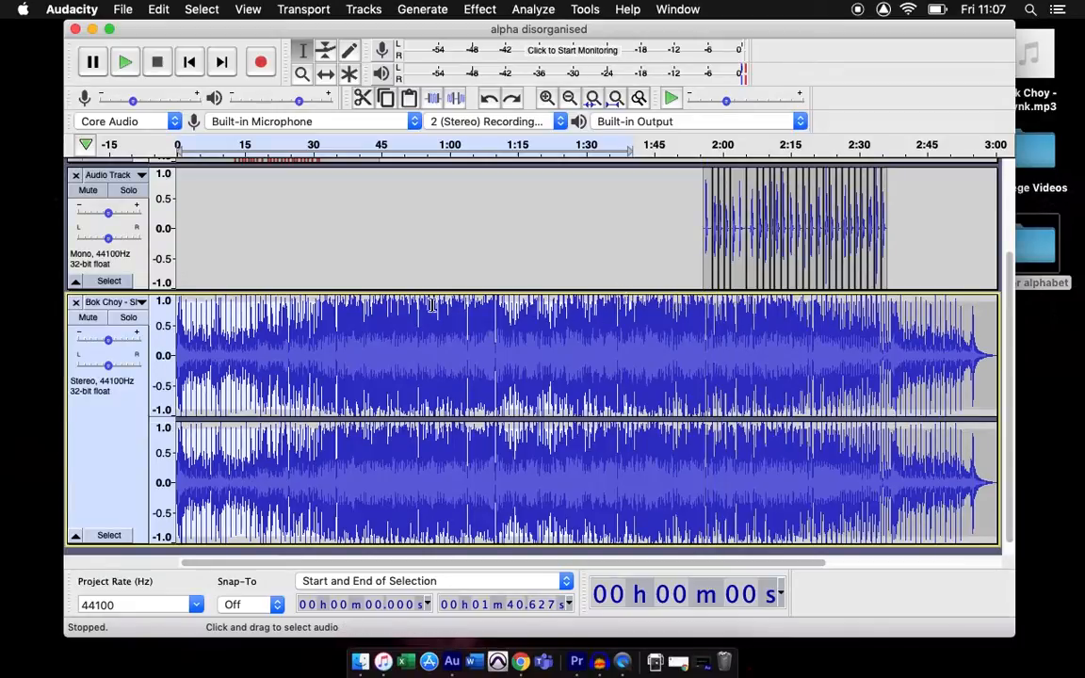
# Step: Use the Envelope tool to lower the music to near silence up to about 1:38 and keep it at full level from 1:50
pyautogui.click(326, 56)
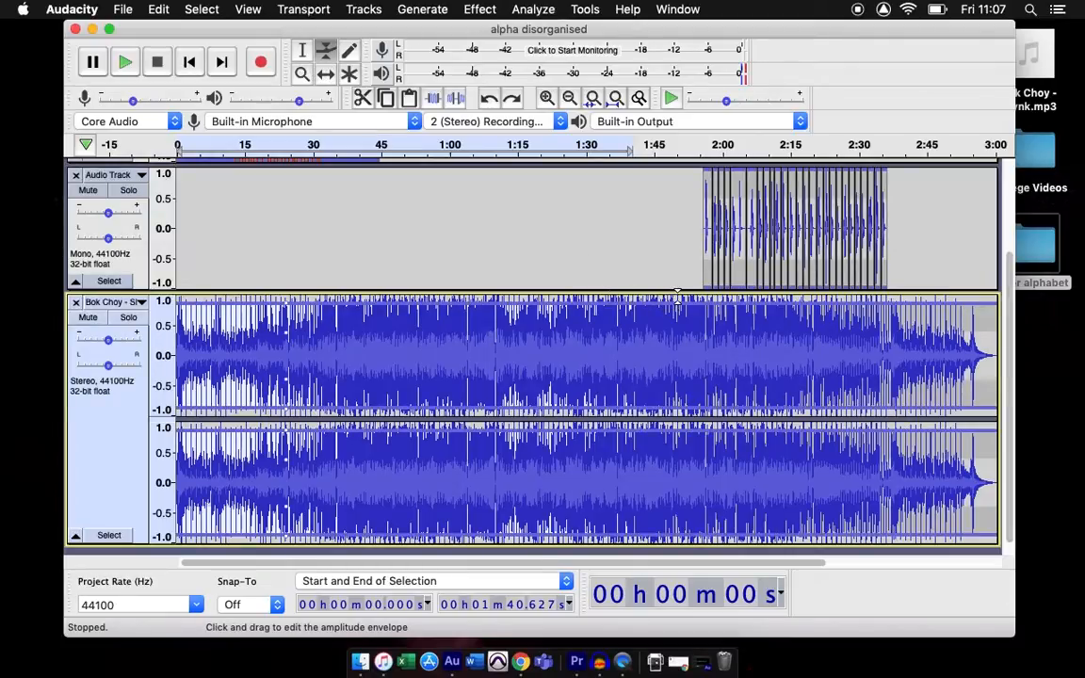
pyautogui.click(677, 301)
pyautogui.moveTo(671, 302)
pyautogui.mouseDown()
pyautogui.moveTo(663, 356)
pyautogui.moveTo(689, 308)
pyautogui.mouseUp()
pyautogui.press('super+z')
pyautogui.moveTo(666, 303); pyautogui.dragTo(629, 359)
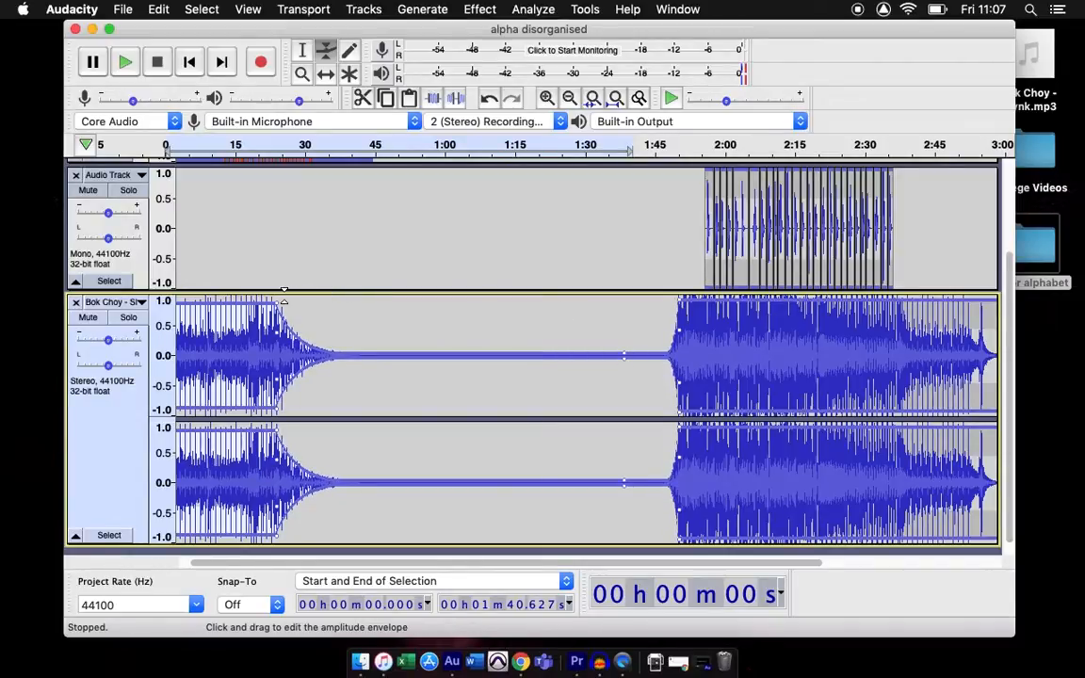
pyautogui.moveTo(274, 298); pyautogui.dragTo(274, 356)
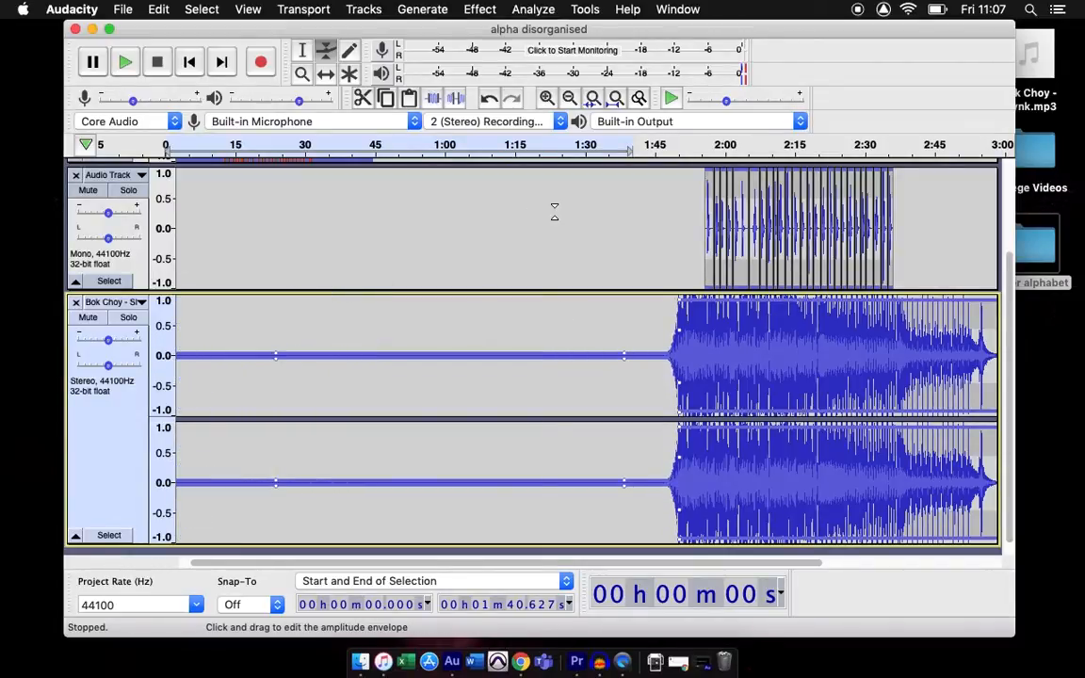
# Step: Play the mix from about 1:47 to hear the music come in before the voice, then stop playback
pyautogui.click(666, 157)
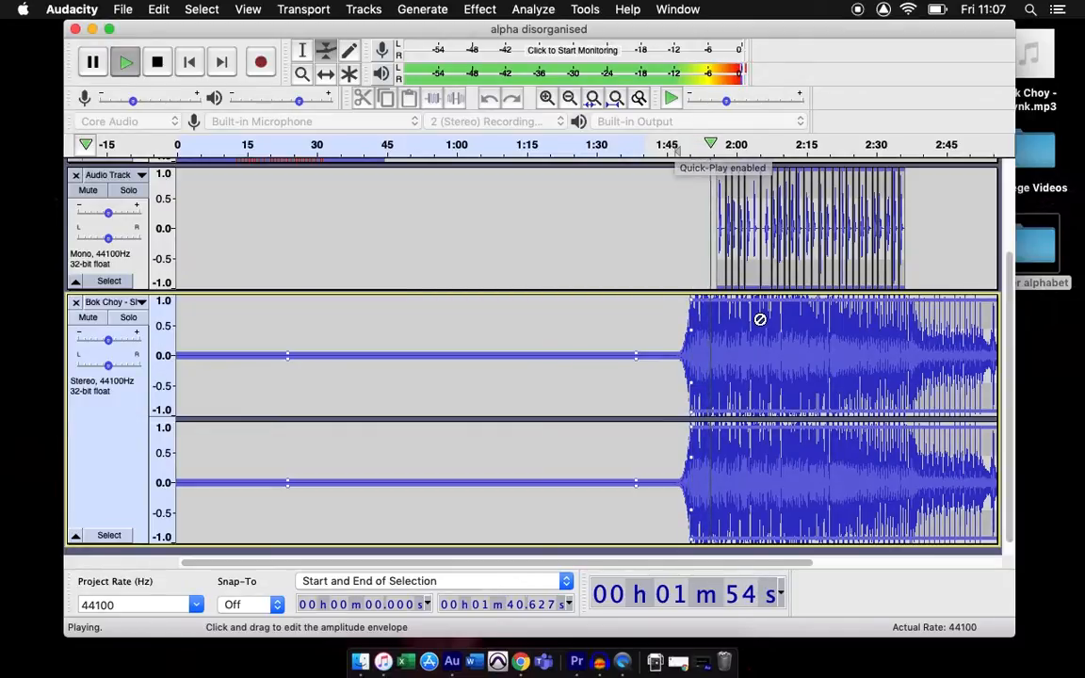
pyautogui.scroll(-1, 759, 318)
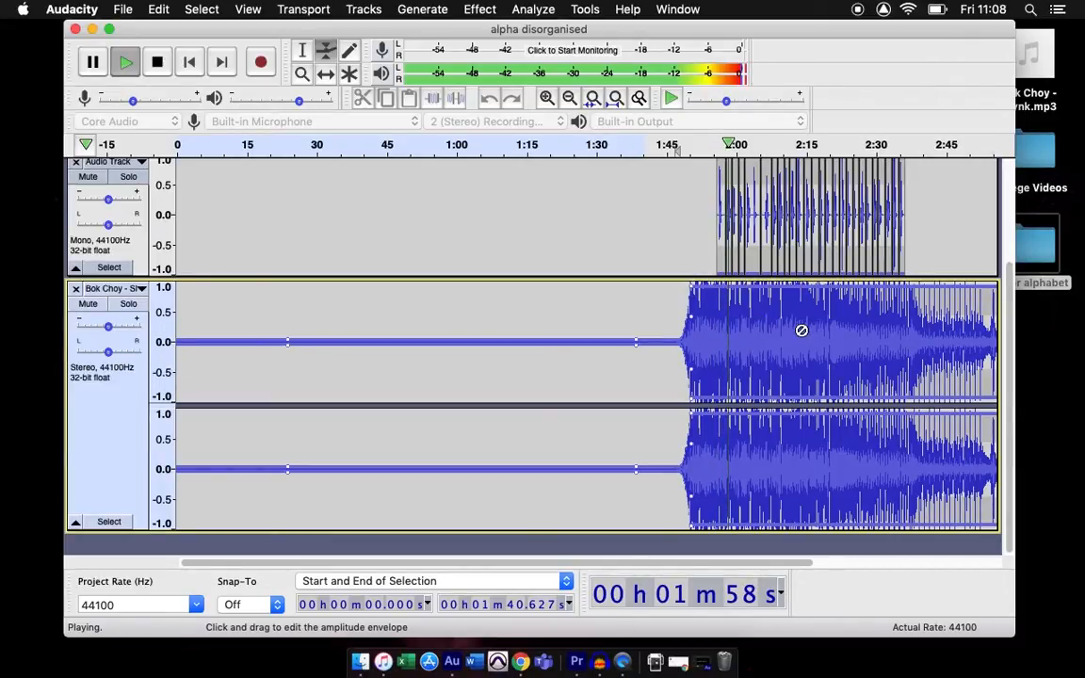
pyautogui.press('space')
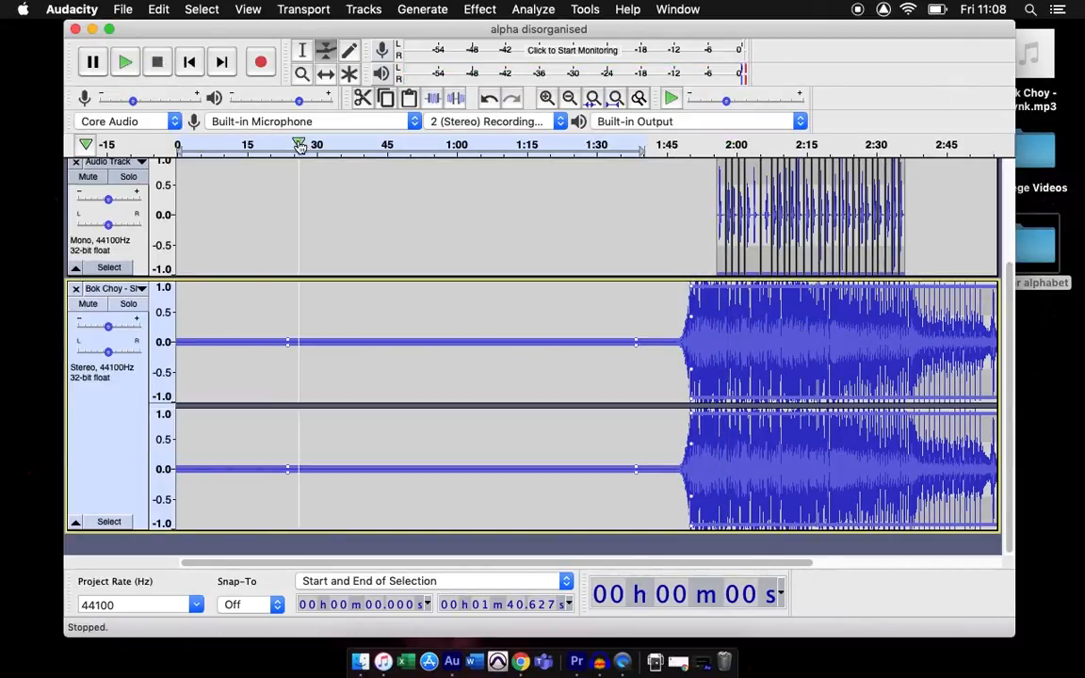
# Step: Use the Envelope tool to lower the music to about 0.3 from 1:56, where the voice starts, and play the transition from about 1:54
pyautogui.click(303, 74)
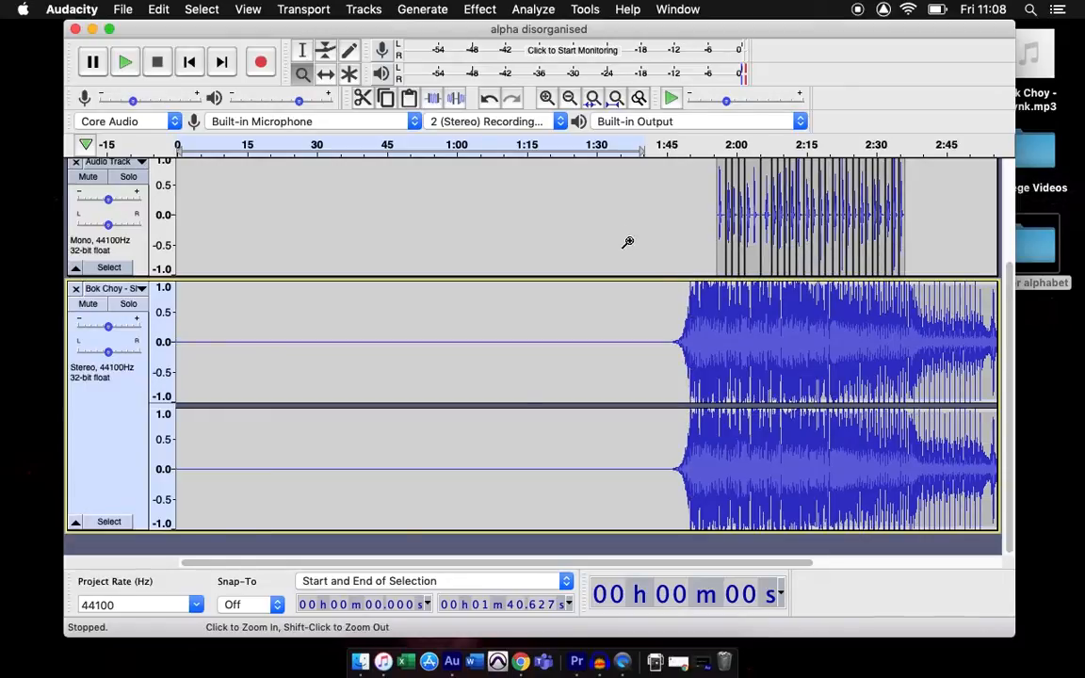
pyautogui.moveTo(695, 291); pyautogui.dragTo(791, 327)
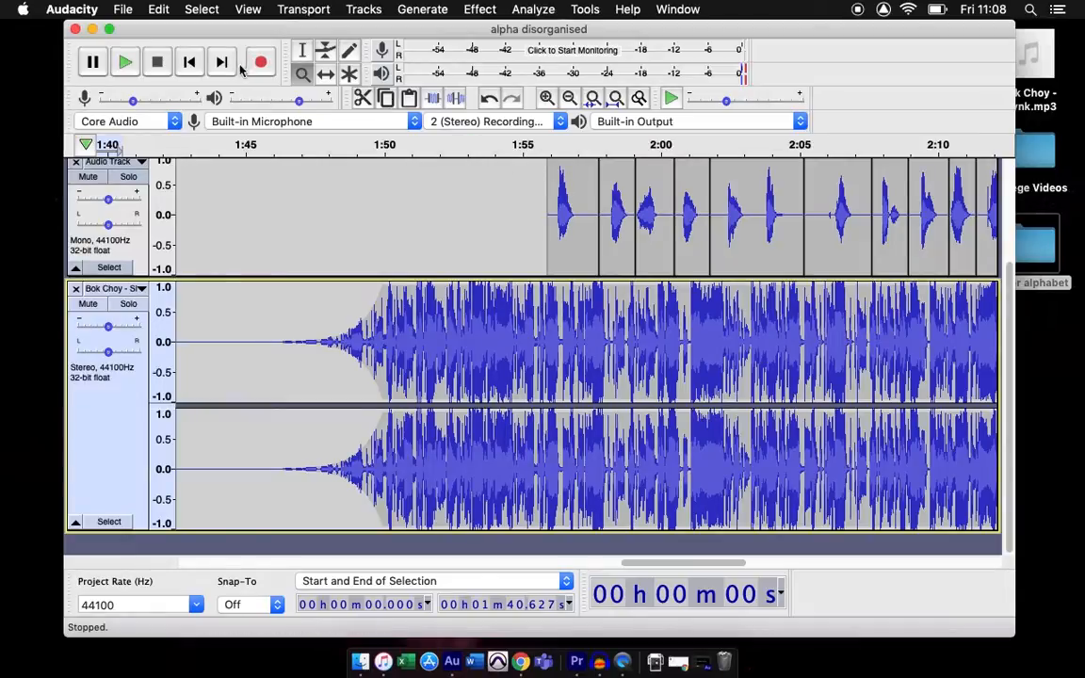
pyautogui.click(326, 53)
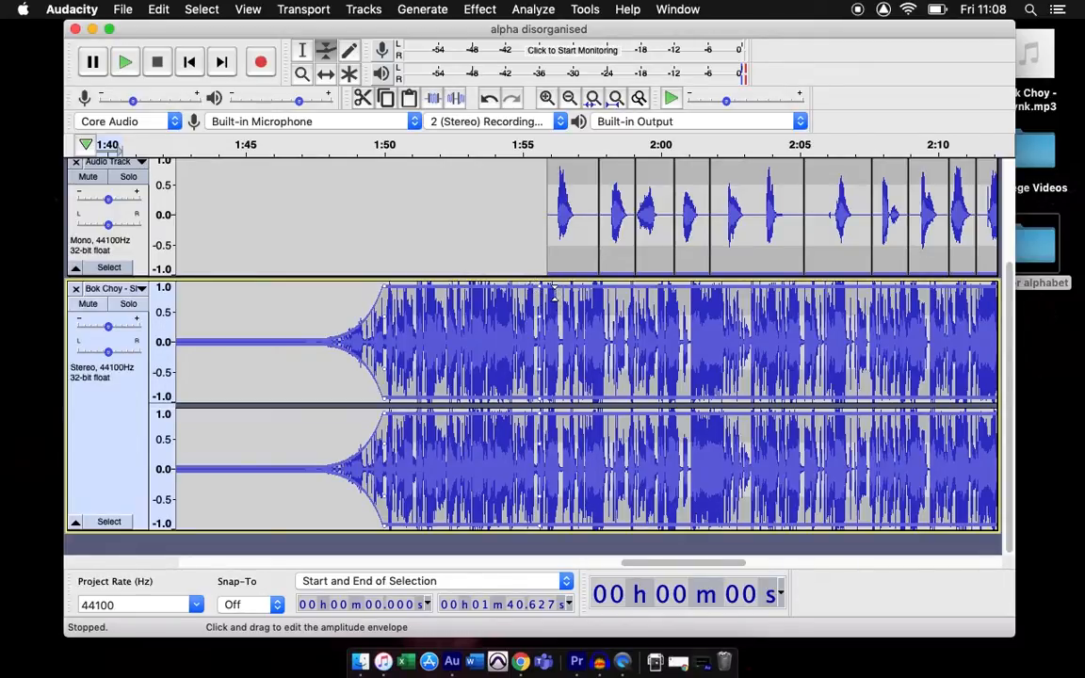
pyautogui.moveTo(547, 294); pyautogui.dragTo(549, 325)
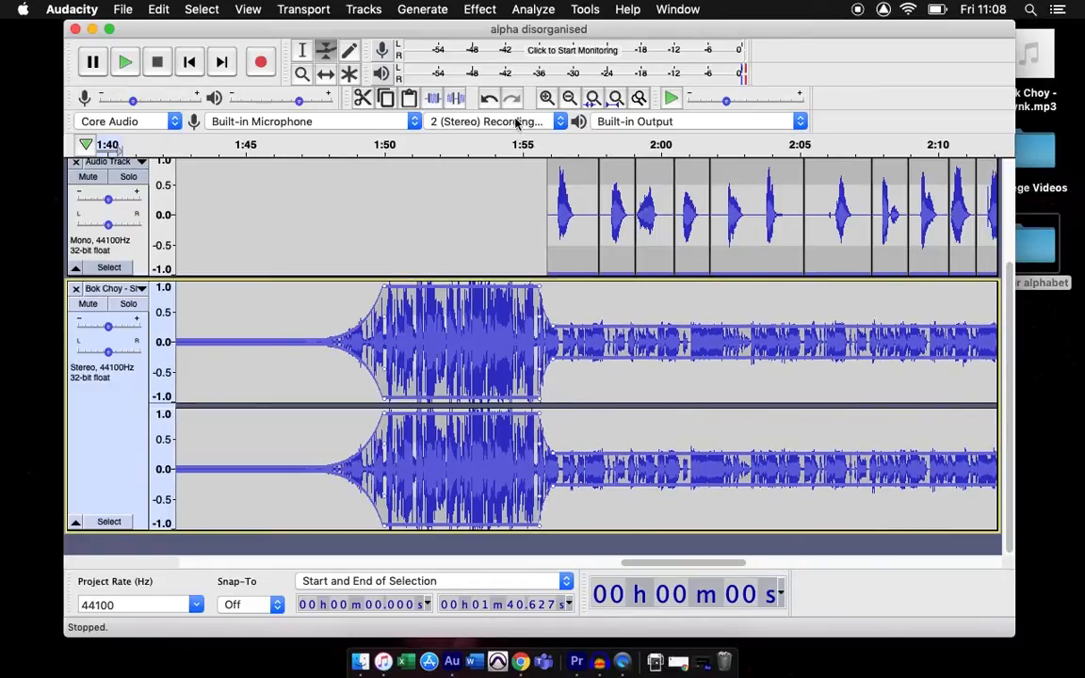
pyautogui.click(507, 147)
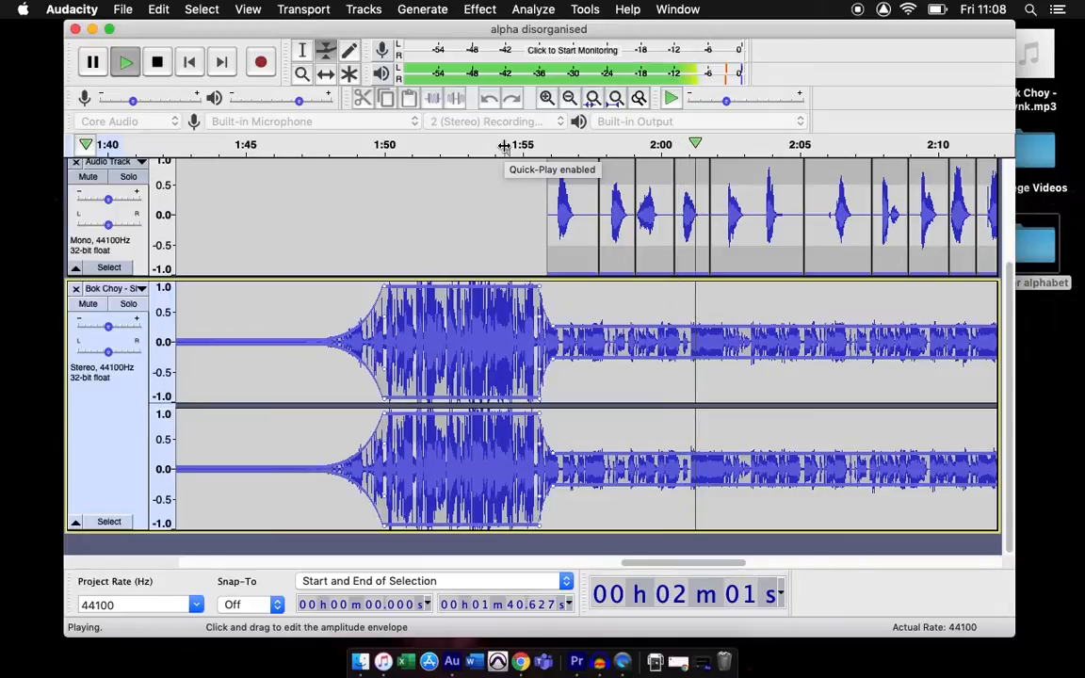
pyautogui.click(504, 146)
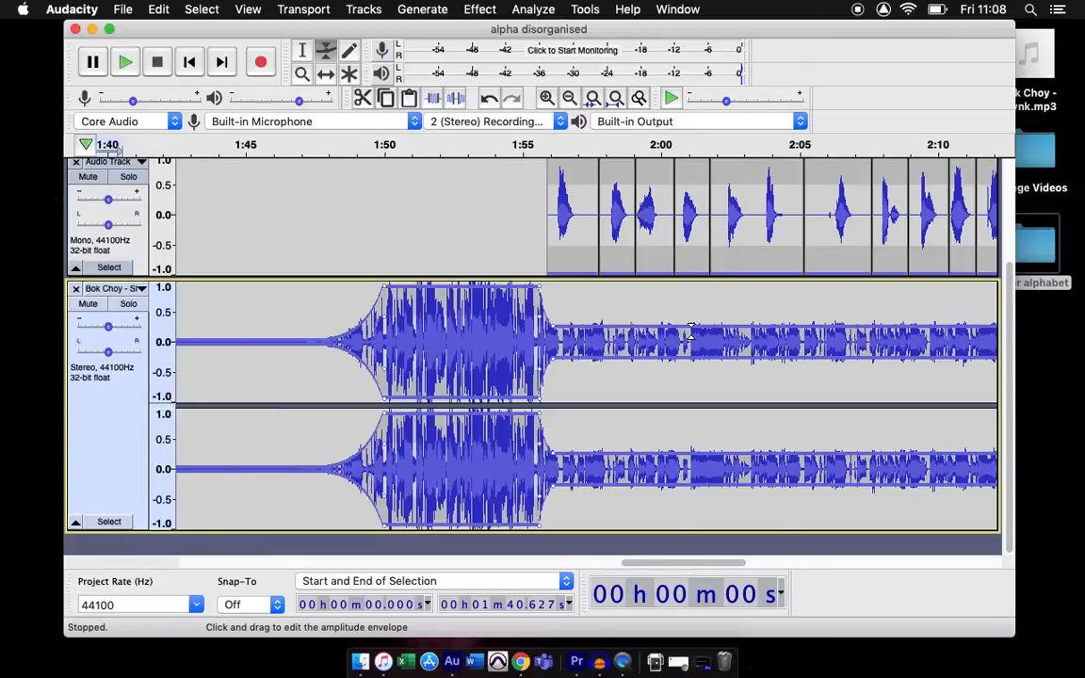
# Step: Keep the music low until the voice ends at about 2:36, and raise it to about 0.85 by 2:37 with the Envelope tool
pyautogui.moveTo(659, 561); pyautogui.dragTo(809, 566)
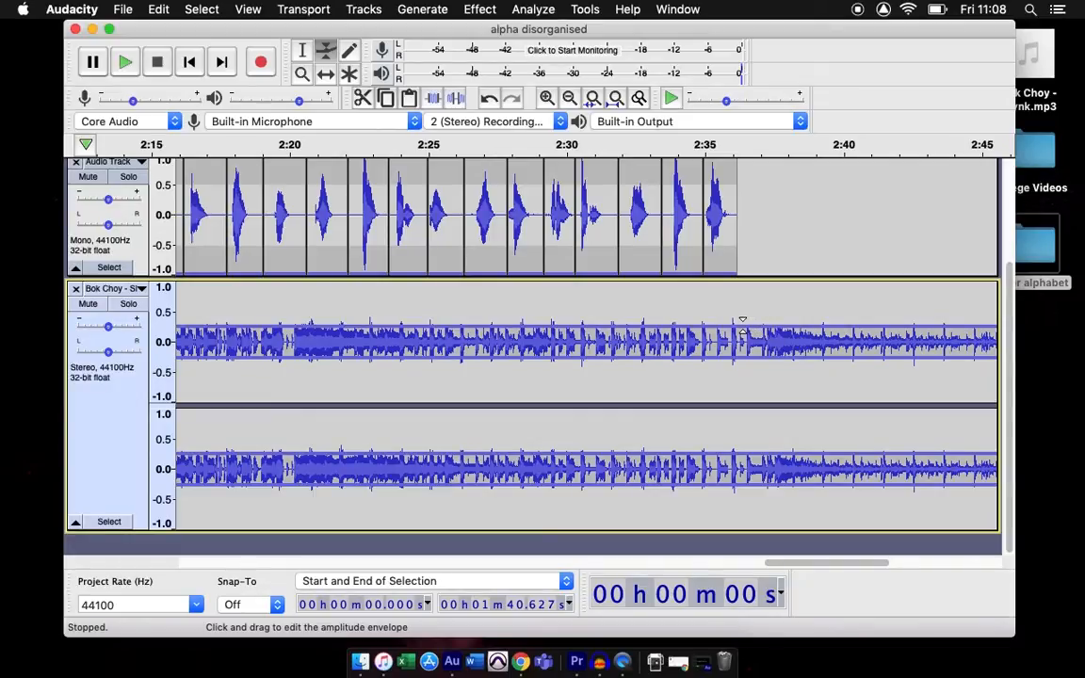
pyautogui.hscroll(-3, 742, 330)
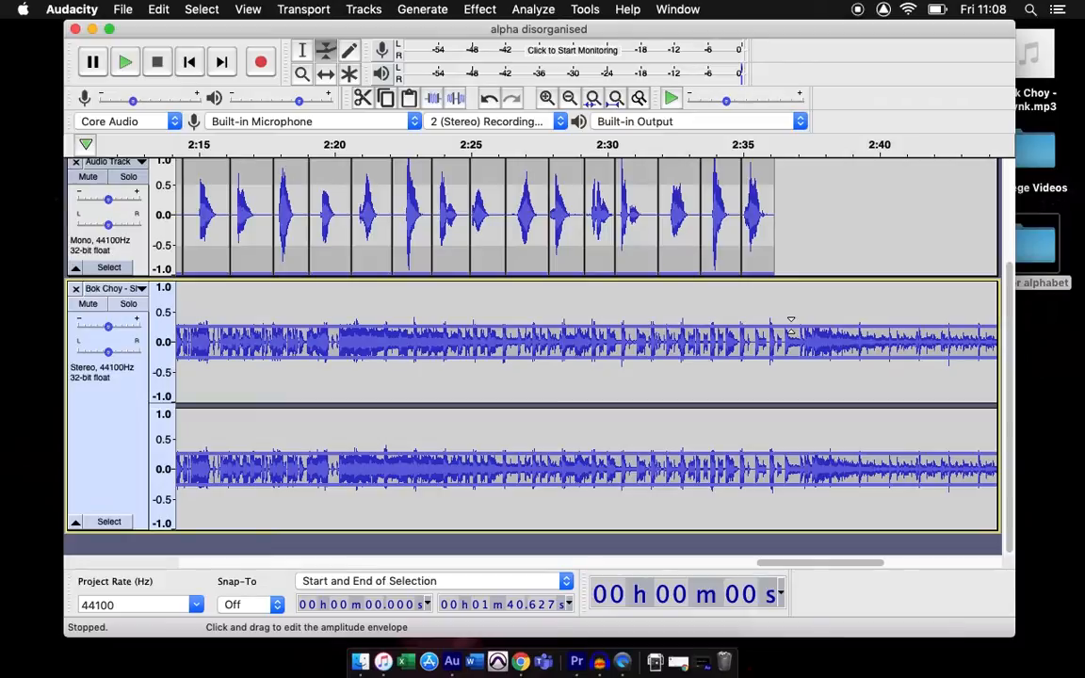
pyautogui.hscroll(-1, 781, 324)
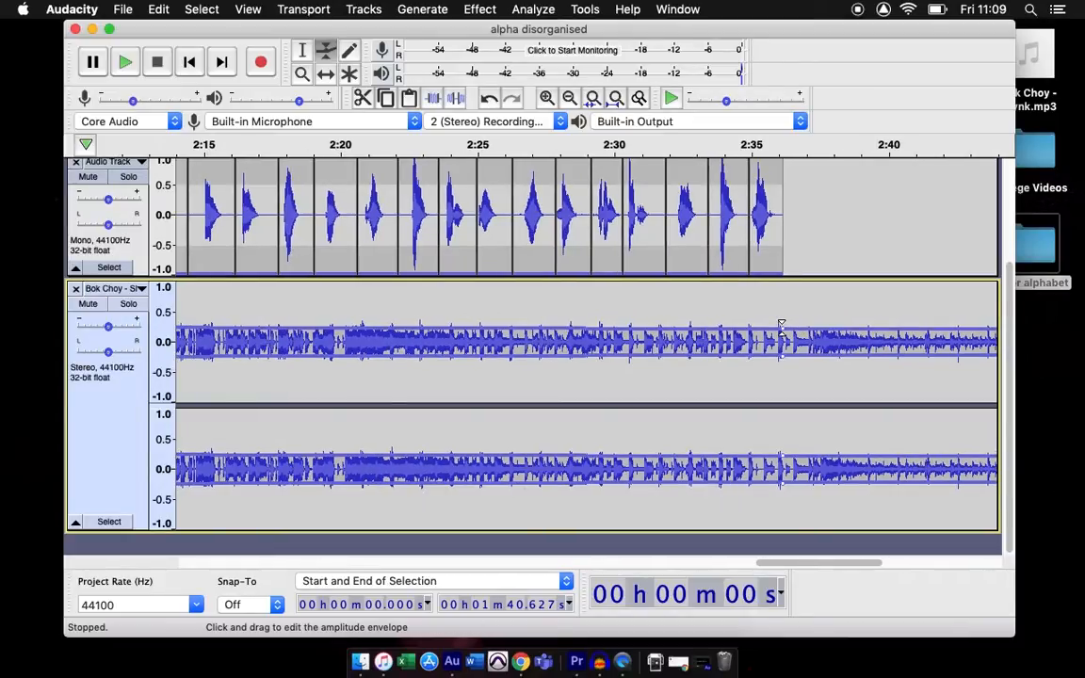
pyautogui.moveTo(798, 325); pyautogui.dragTo(802, 287)
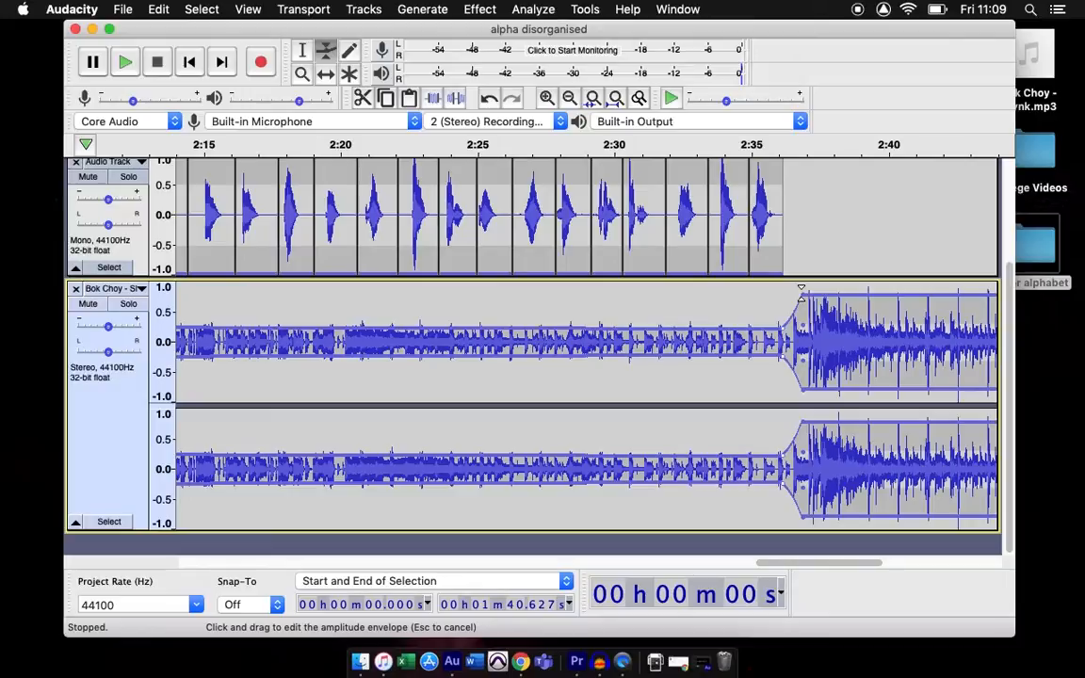
# Step: Play the mix from about 2:34 to the music's end, and again from about 1:54 to hear the music drop under the voice, stopping each time
pyautogui.click(738, 142)
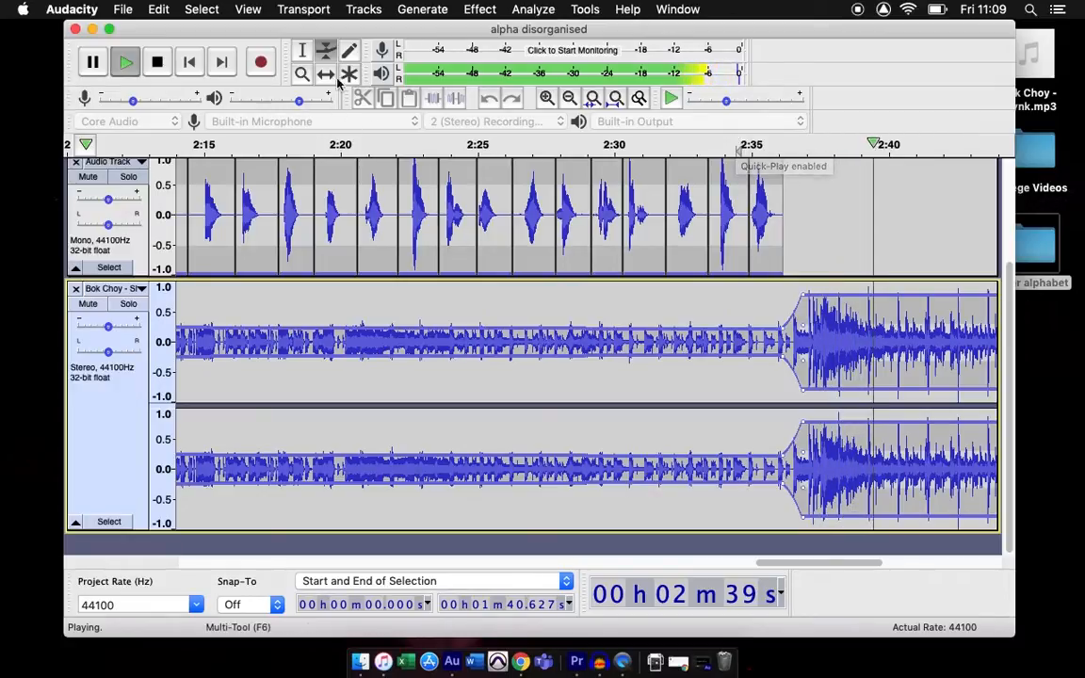
pyautogui.click(302, 73)
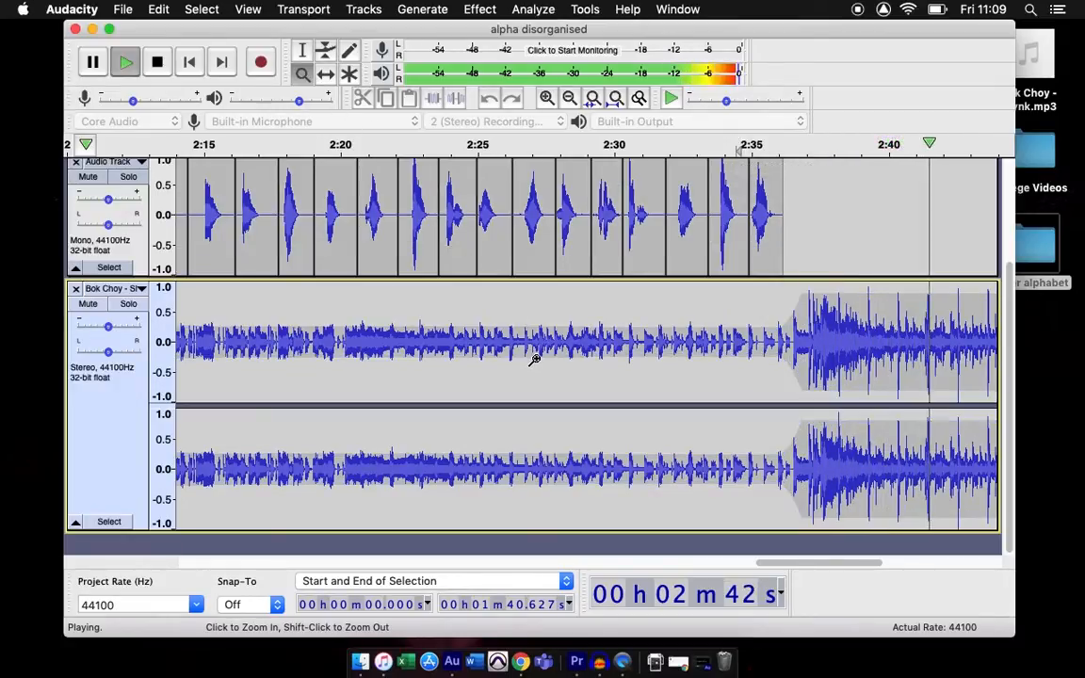
pyautogui.keyDown('shift'); pyautogui.click(586, 371); pyautogui.keyUp('shift')
pyautogui.keyDown('shift'); pyautogui.click(585, 372); pyautogui.keyUp('shift')
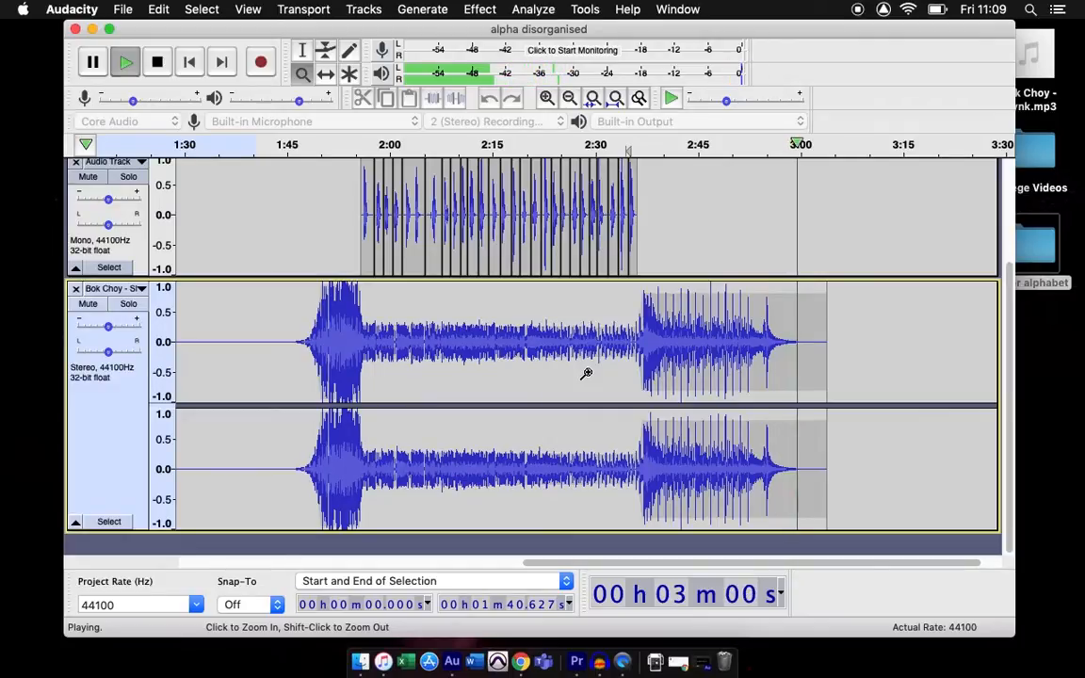
pyautogui.press('space')
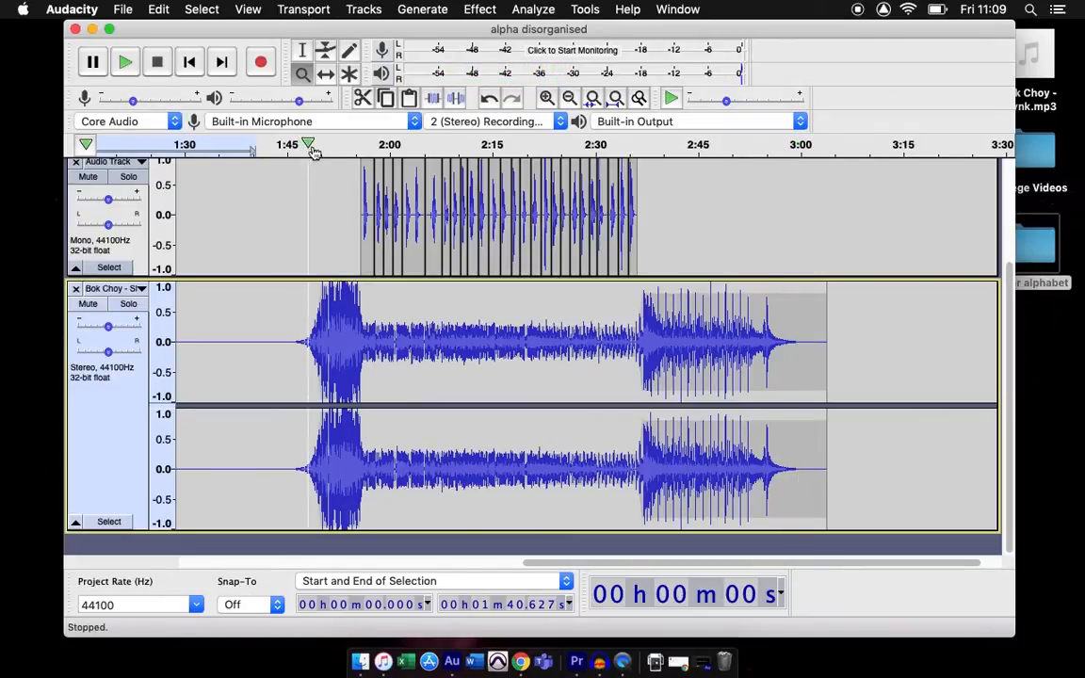
pyautogui.click(352, 155)
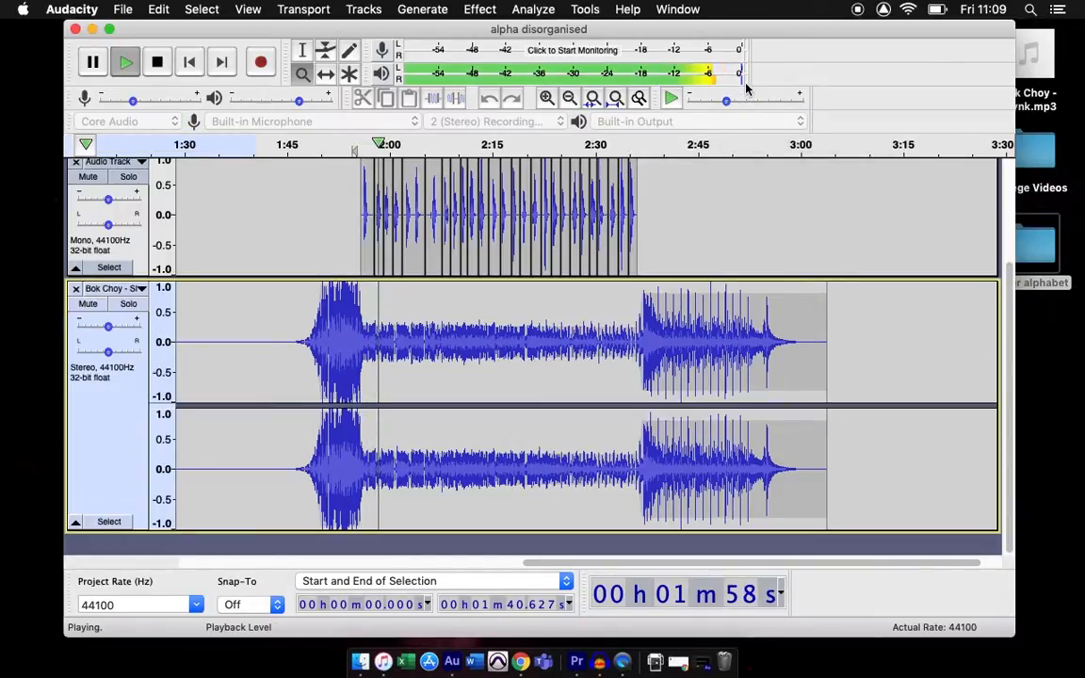
pyautogui.press('space')
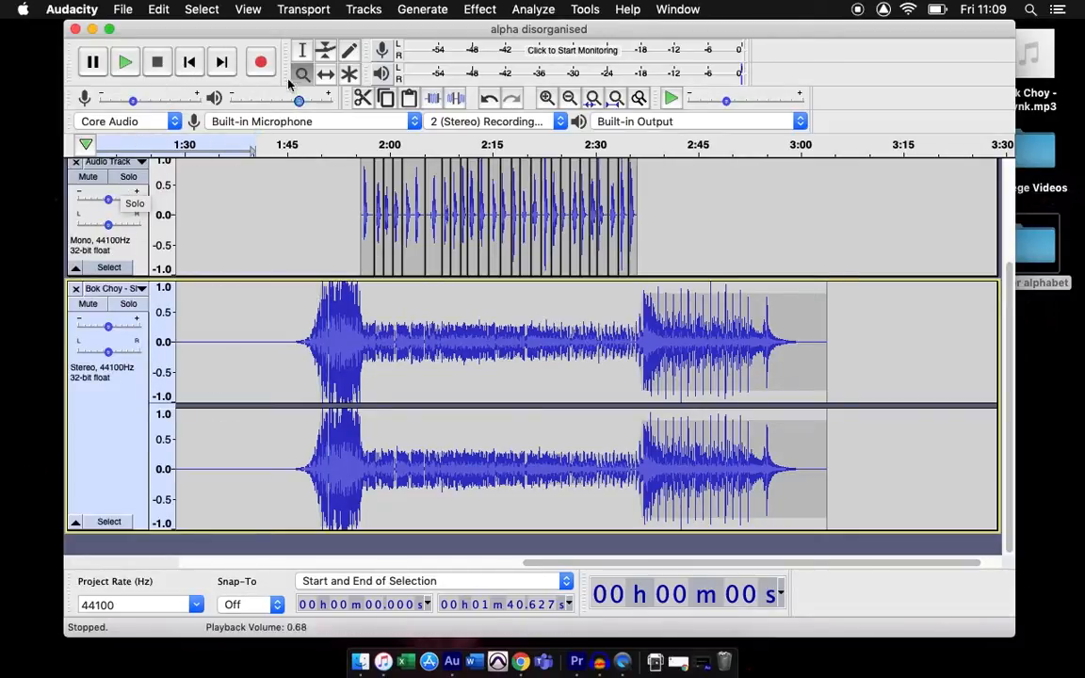
# Step: Merge the voice clips that meet at about 2:05 and raise the music slightly, to about 0.35, at about 2:03 with the Envelope tool
pyautogui.click(324, 53)
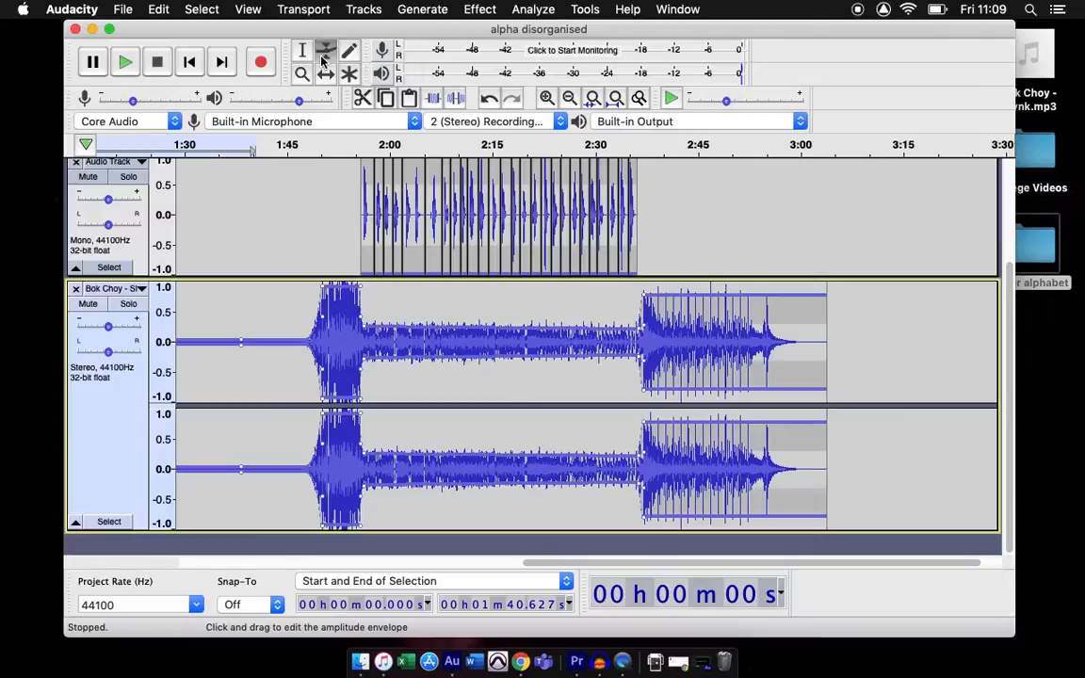
pyautogui.click(428, 203)
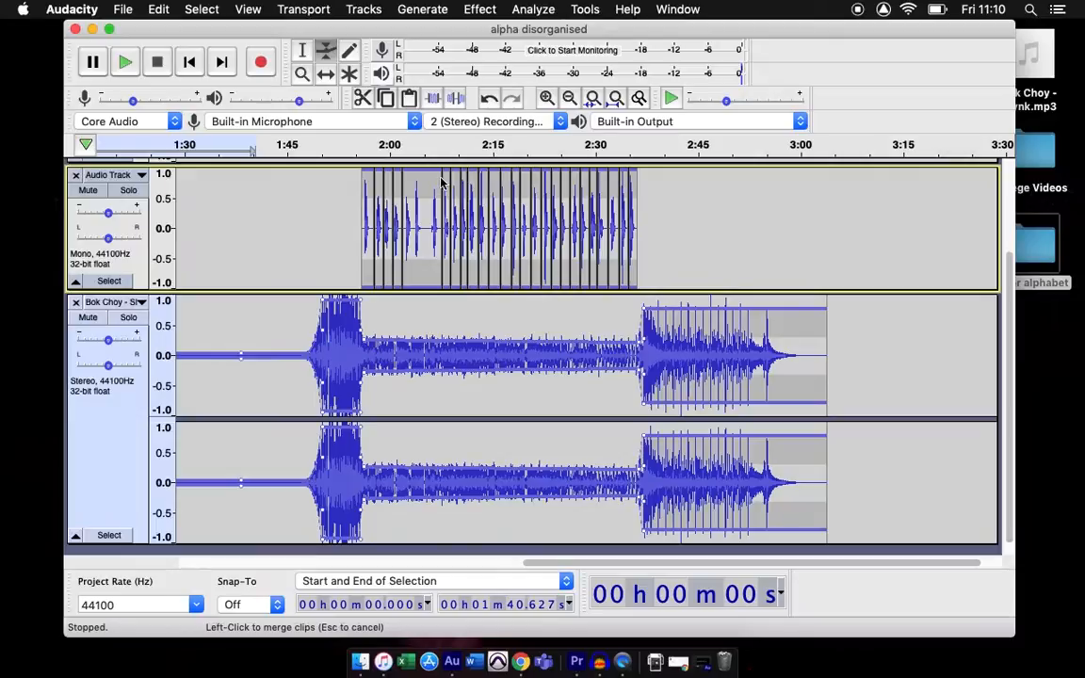
pyautogui.click(413, 327)
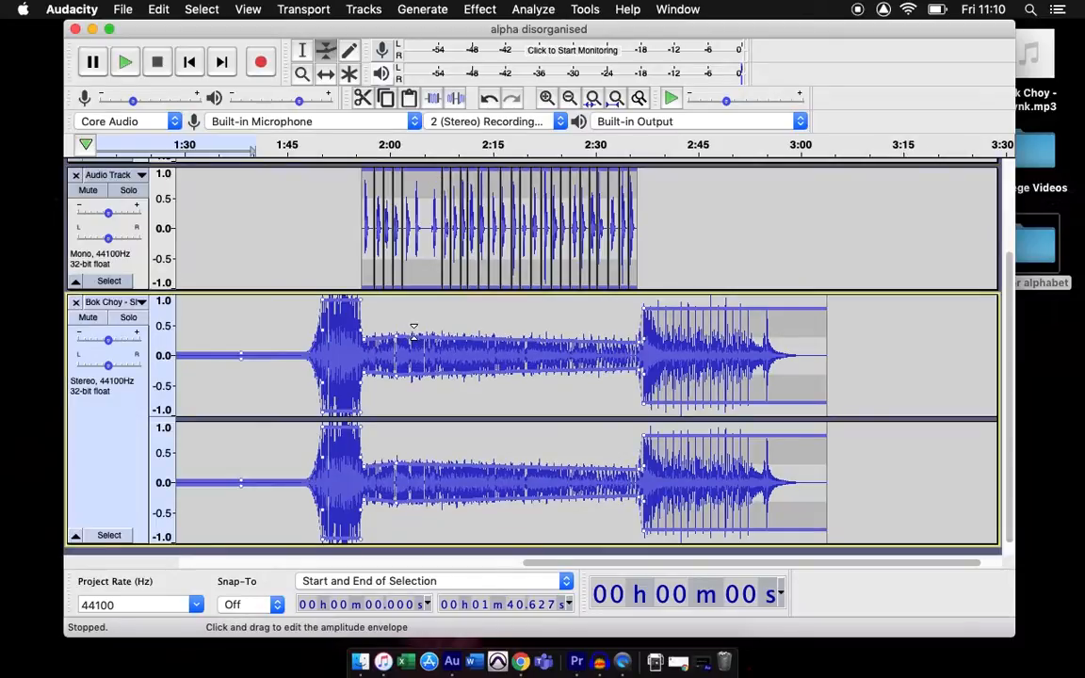
# Step: Try raising the music to a full-level peak at about 2:04 with the Envelope tool, and play parts of the mix leading up to it
pyautogui.moveTo(425, 334); pyautogui.dragTo(415, 301)
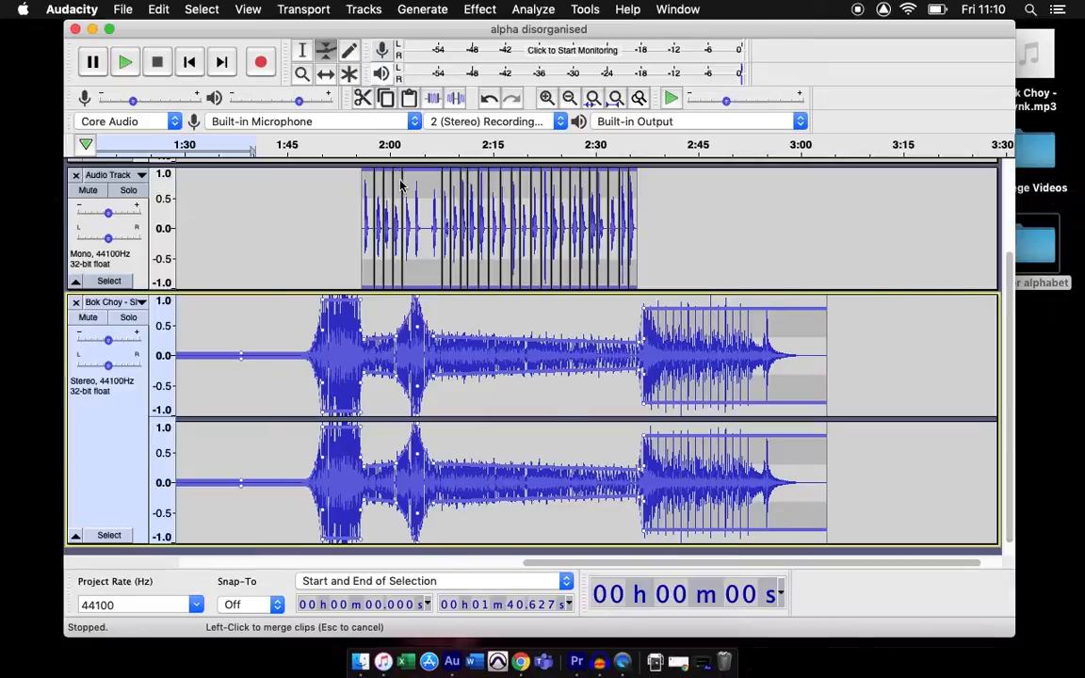
pyautogui.press('space')
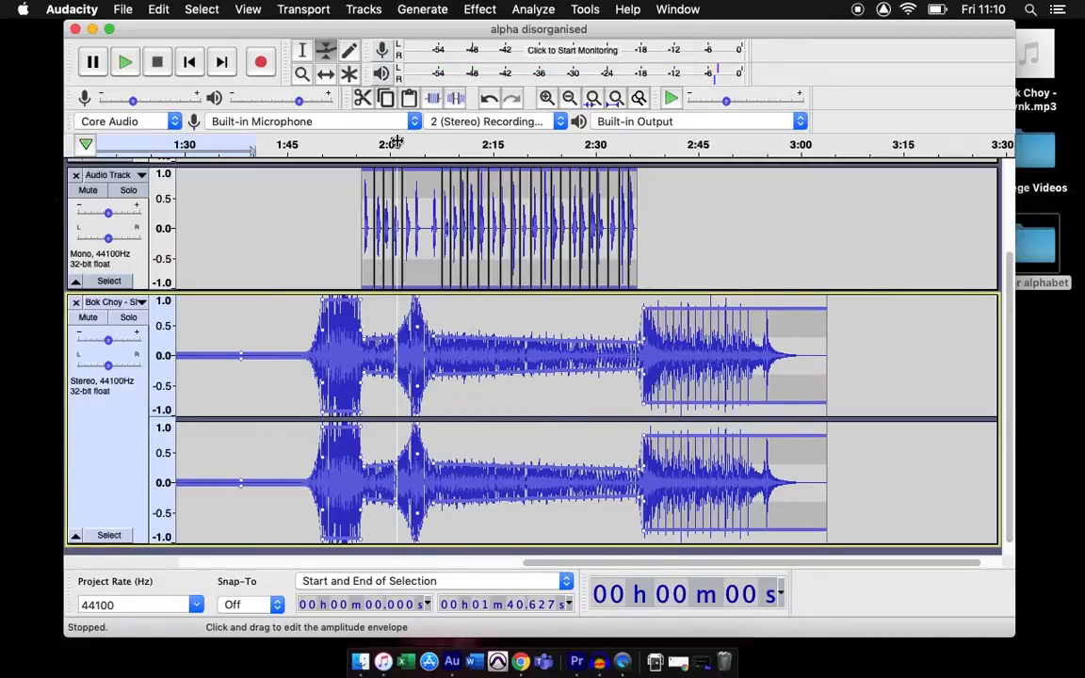
pyautogui.press('space')
pyautogui.press('space')
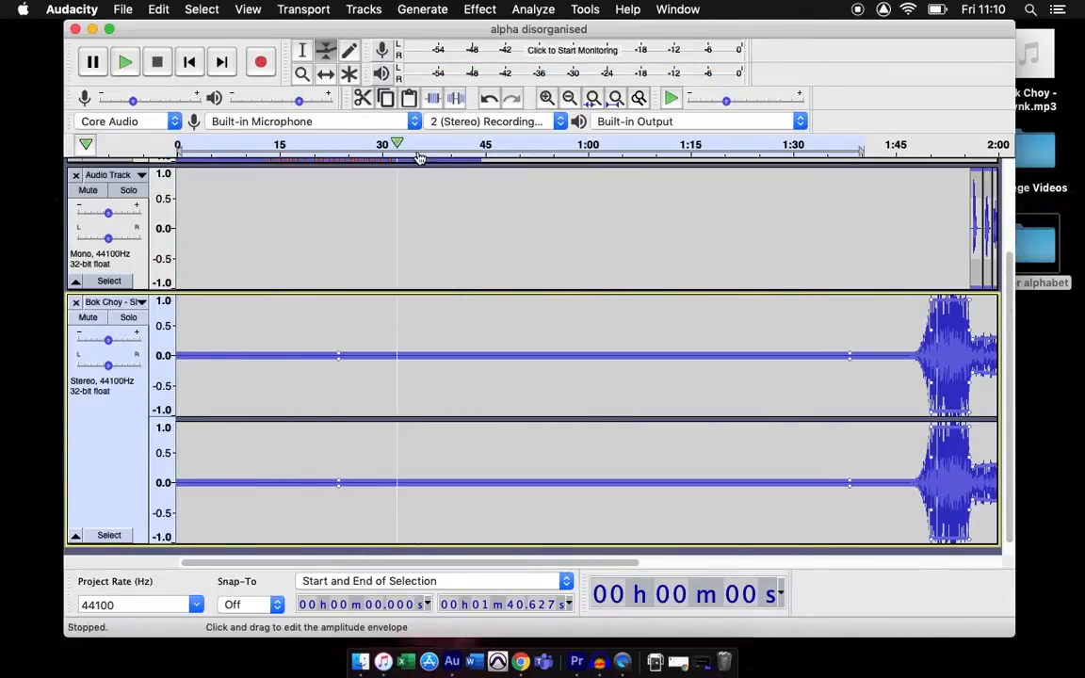
pyautogui.moveTo(184, 149); pyautogui.dragTo(320, 152)
pyautogui.click(426, 205)
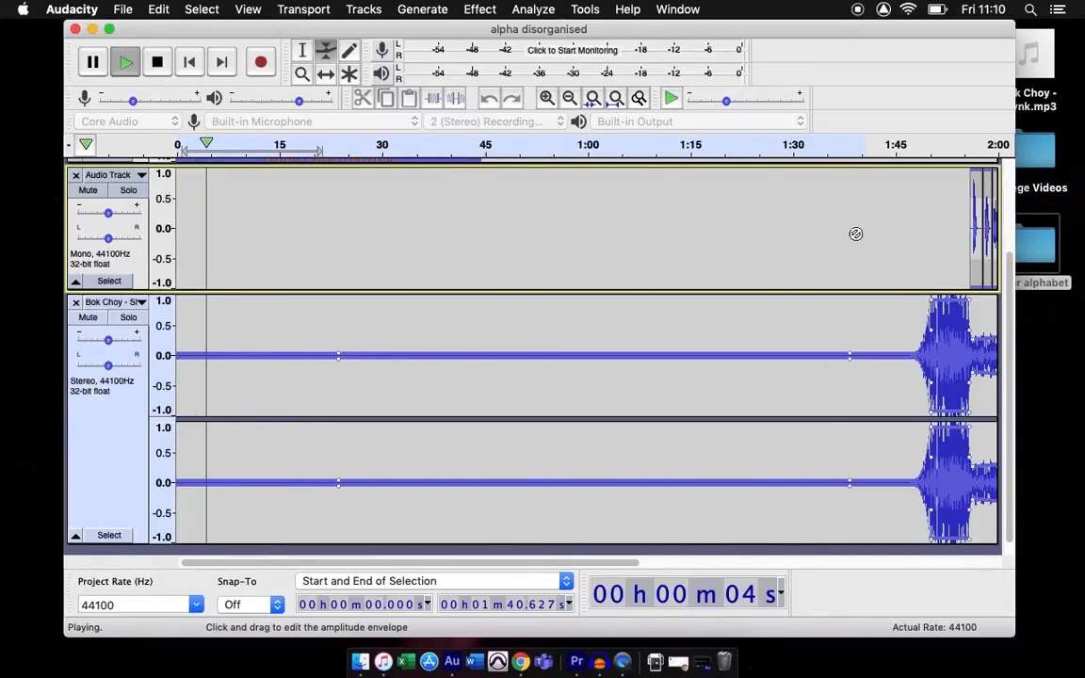
pyautogui.click(890, 148)
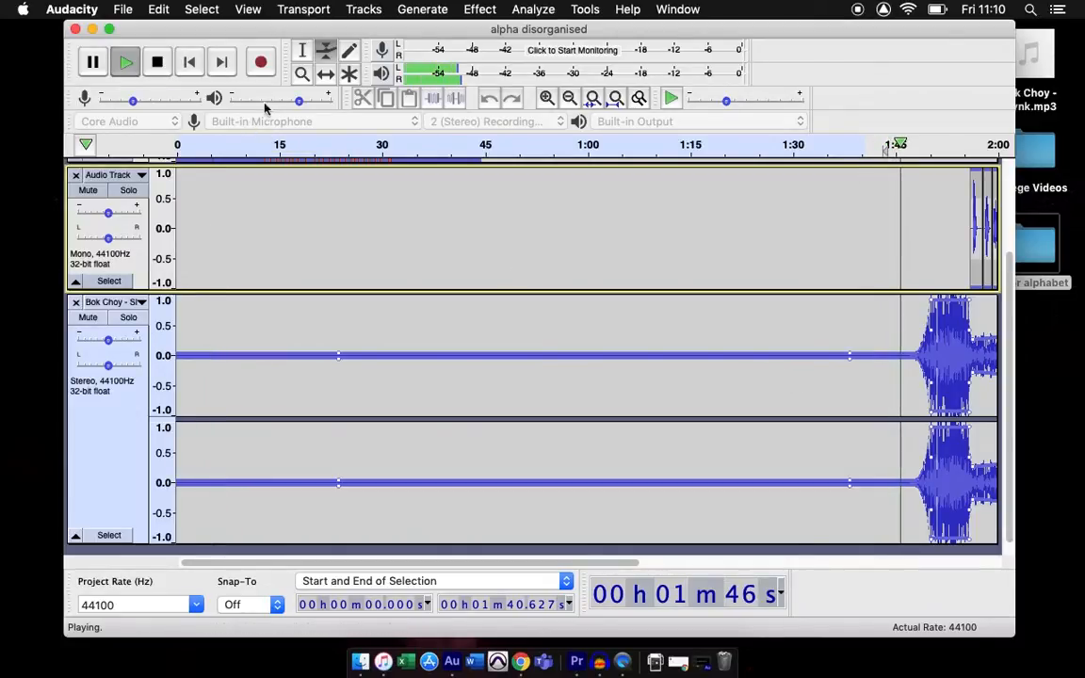
pyautogui.moveTo(608, 563); pyautogui.dragTo(744, 568)
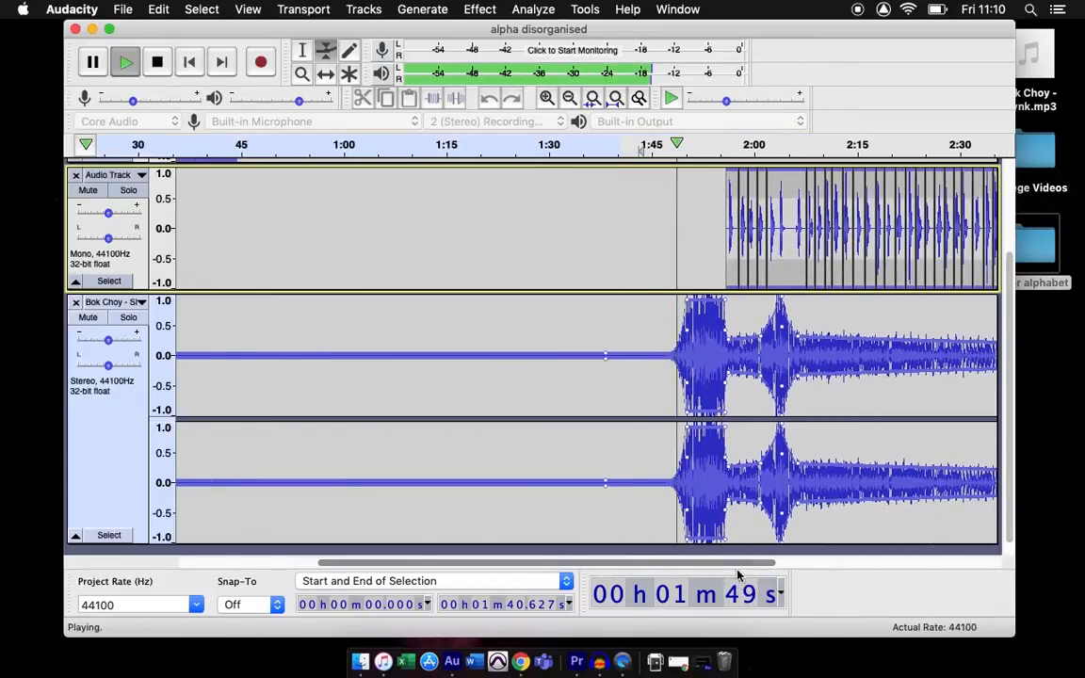
pyautogui.click(755, 149)
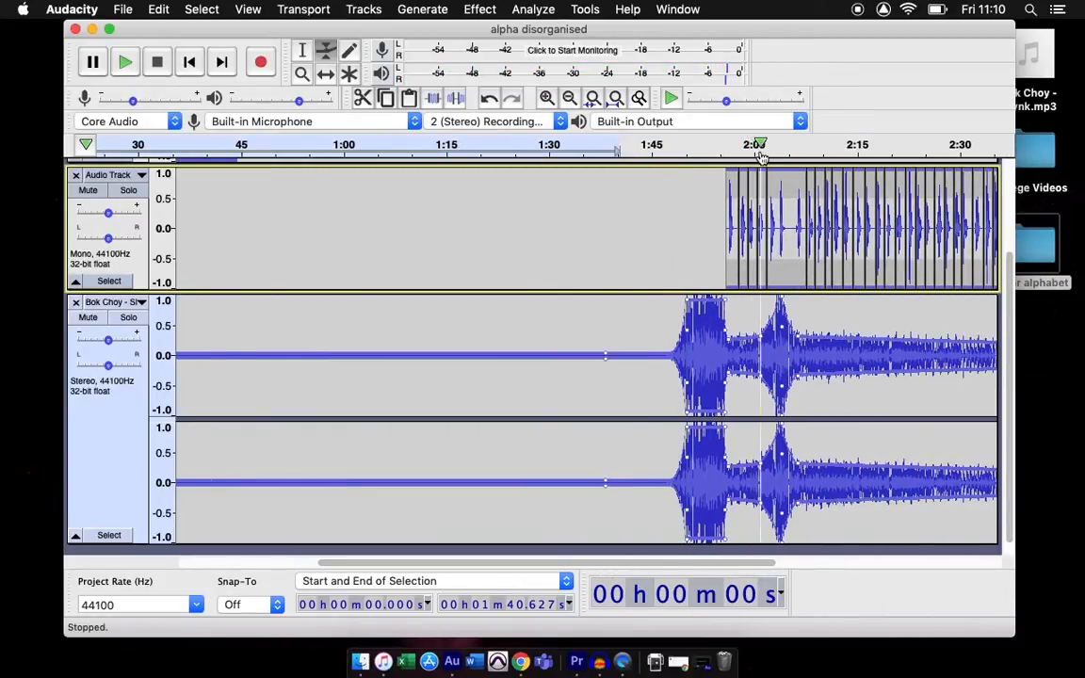
# Step: Select the voice track from about 2:00 to 2:11 and play that section to hear the music peak, then stop playback
pyautogui.click(302, 50)
pyautogui.moveTo(752, 226); pyautogui.dragTo(832, 243)
pyautogui.press('space')
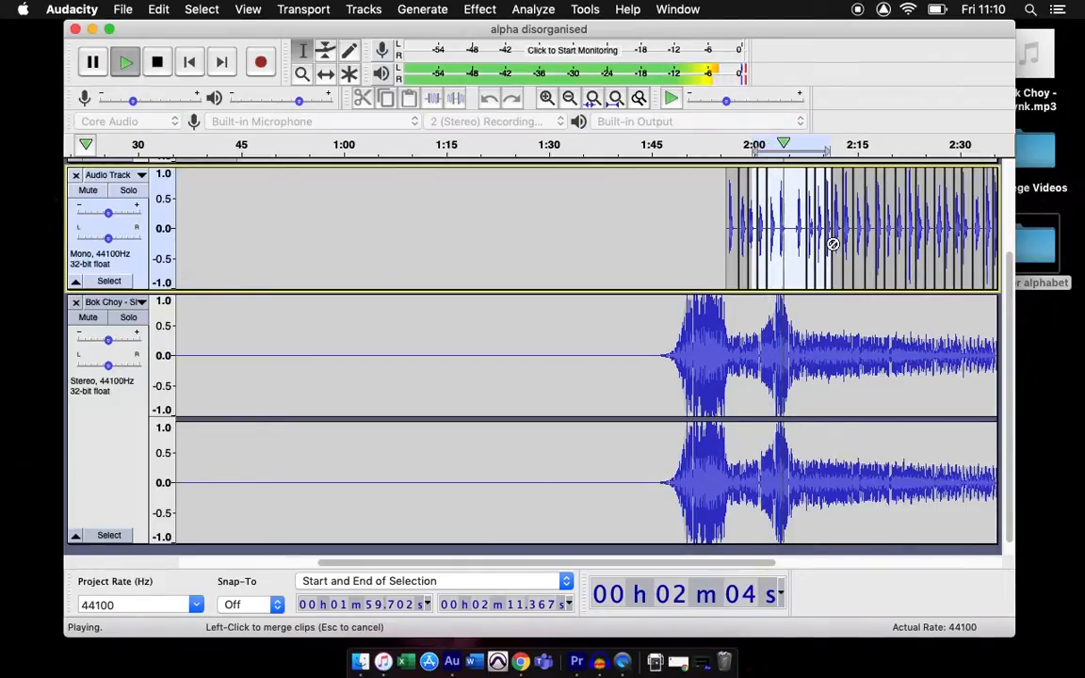
pyautogui.press('space')
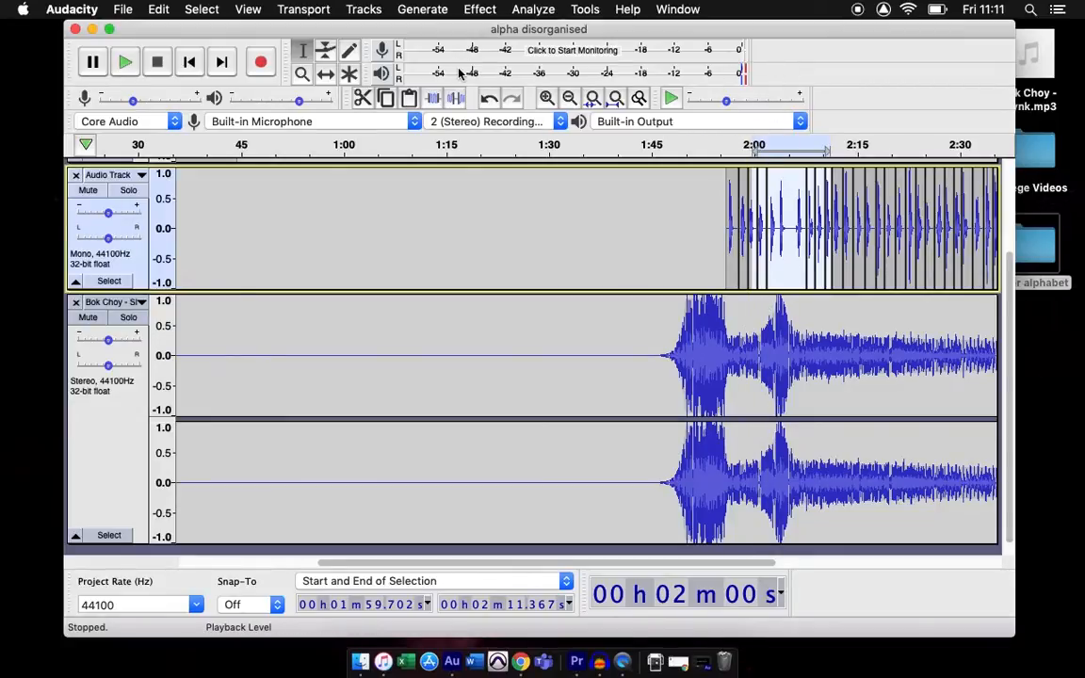
# Step: Undo the music's volume peak at about 2:04 and check the envelope shape across the voice section
pyautogui.click(489, 98)
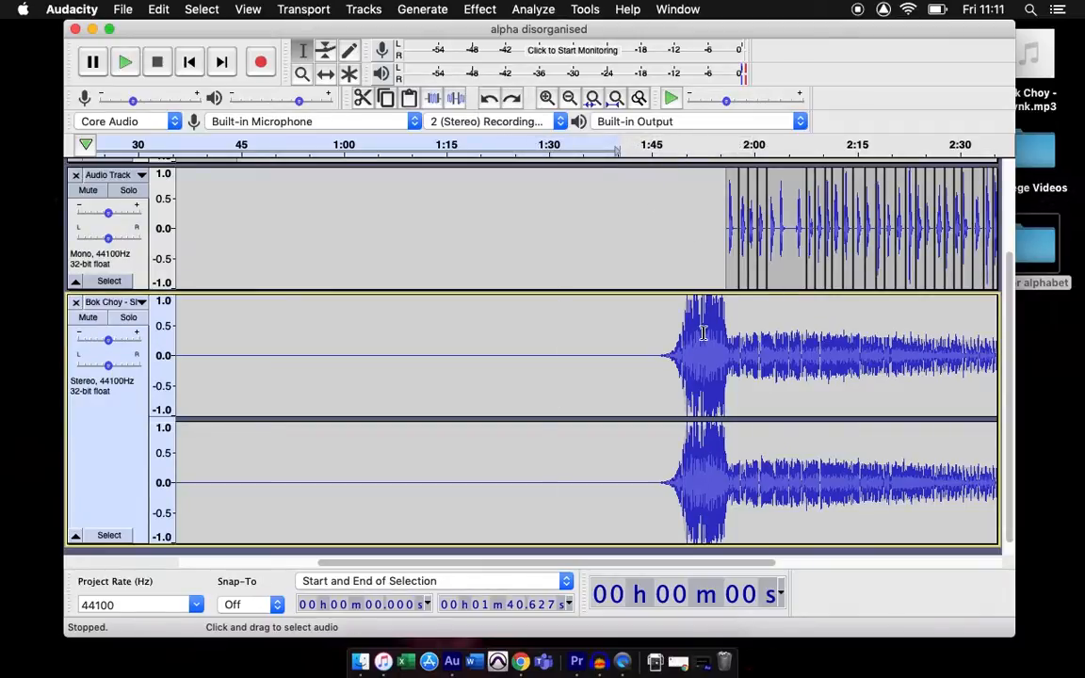
pyautogui.hscroll(-3, 703, 332)
pyautogui.hscroll(6, 703, 332)
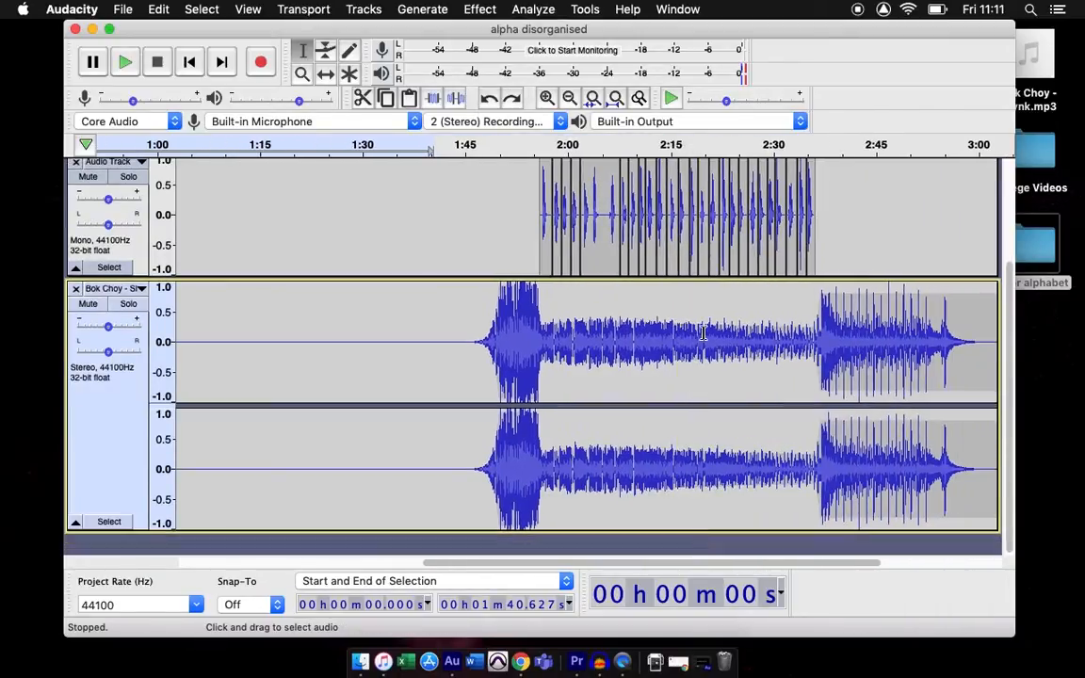
# Step: Select both the voice and music tracks from about 1:46 to 3:01, covering the music's fade-in through its ending
pyautogui.hscroll(1, 703, 332)
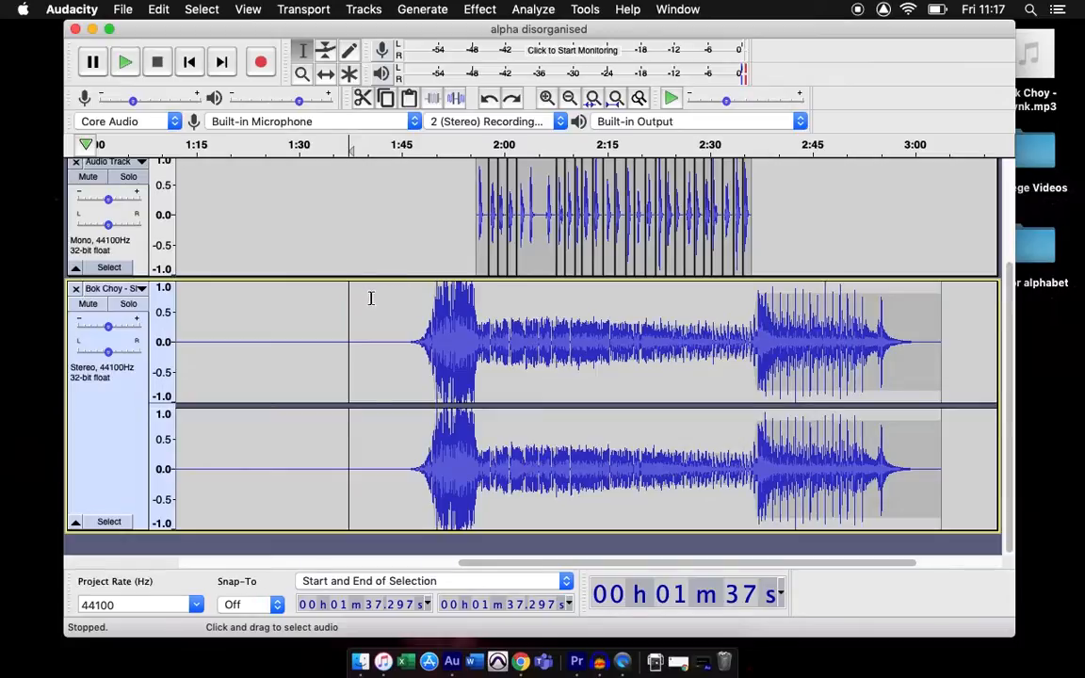
pyautogui.click(406, 338)
pyautogui.moveTo(407, 338); pyautogui.dragTo(920, 230)
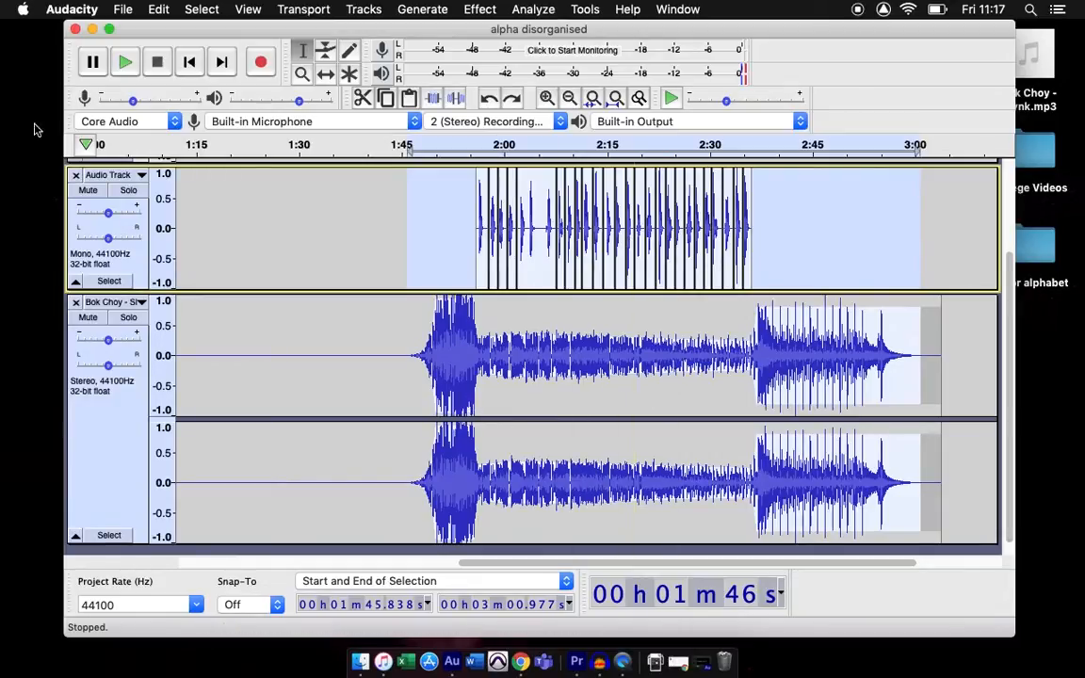
# Step: Start exporting the selected audio, name the file alphabeat.wav, and keep WAV (Microsoft) as the file type
pyautogui.click(121, 12)
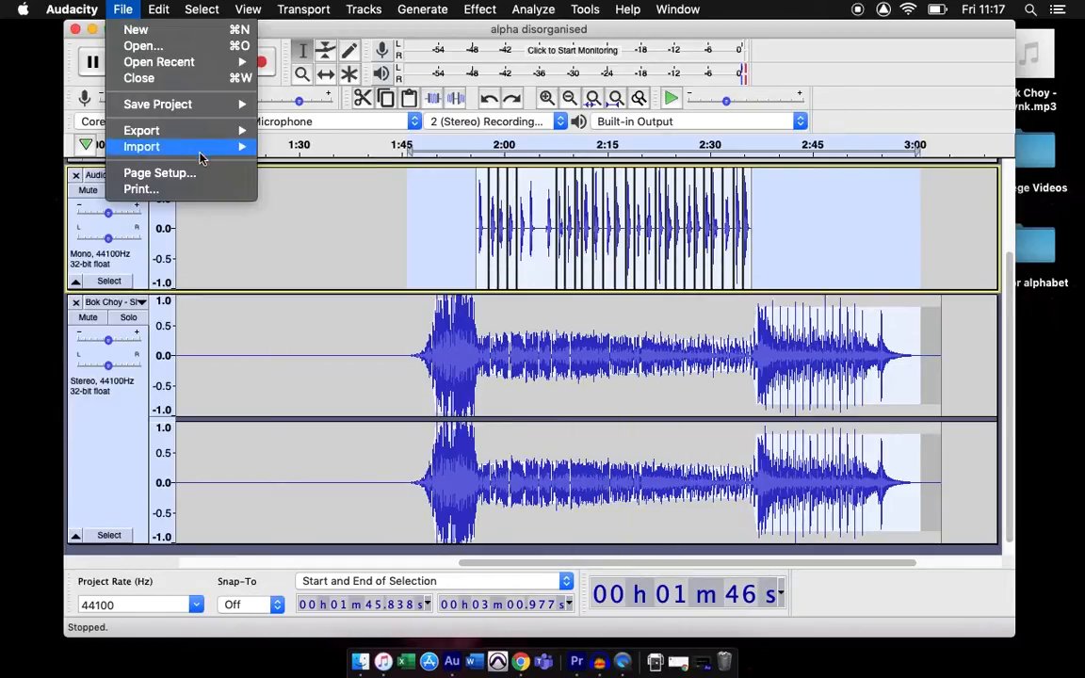
pyautogui.moveTo(197, 135)
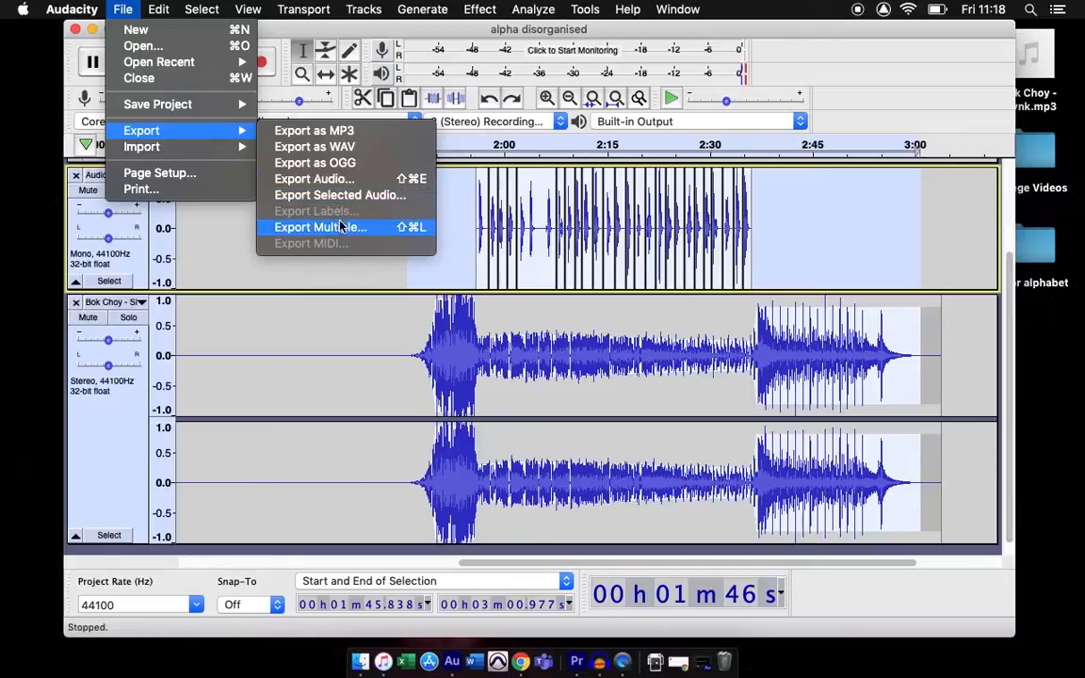
pyautogui.click(402, 199)
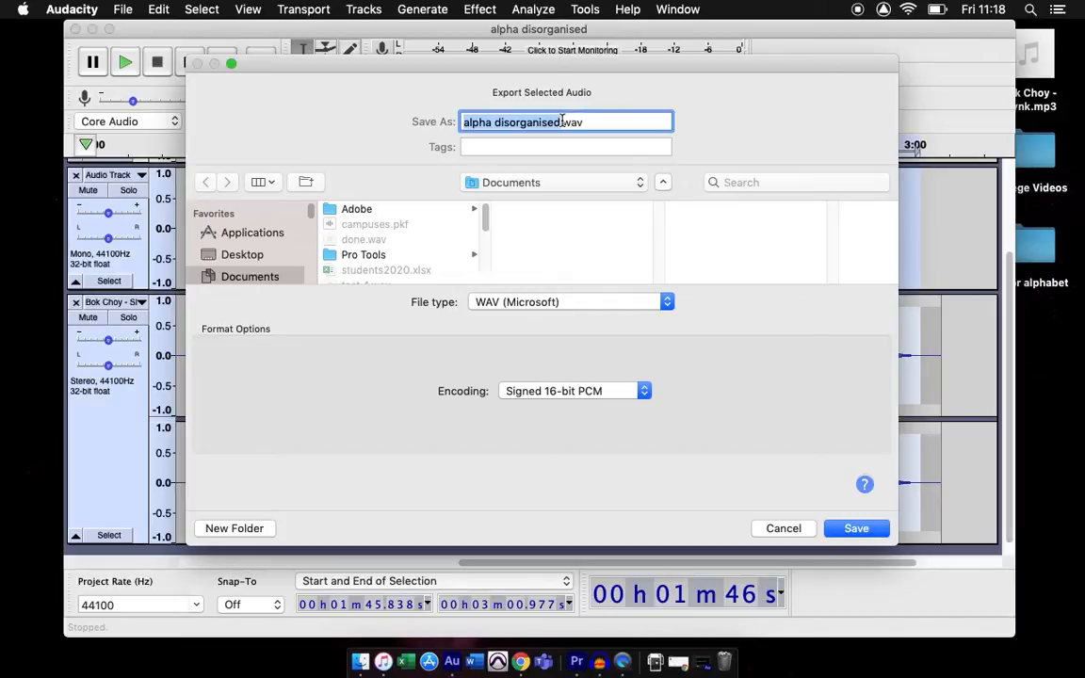
pyautogui.write('c')
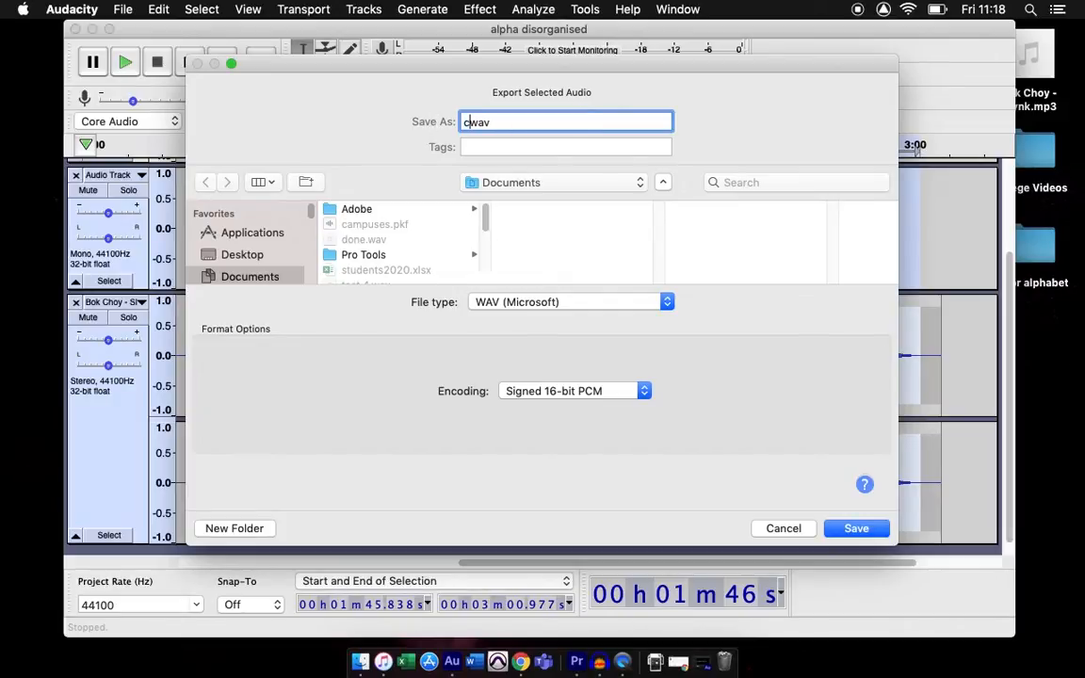
pyautogui.press('BackSpace')
pyautogui.write('alphabeat.')
pyautogui.click(661, 303)
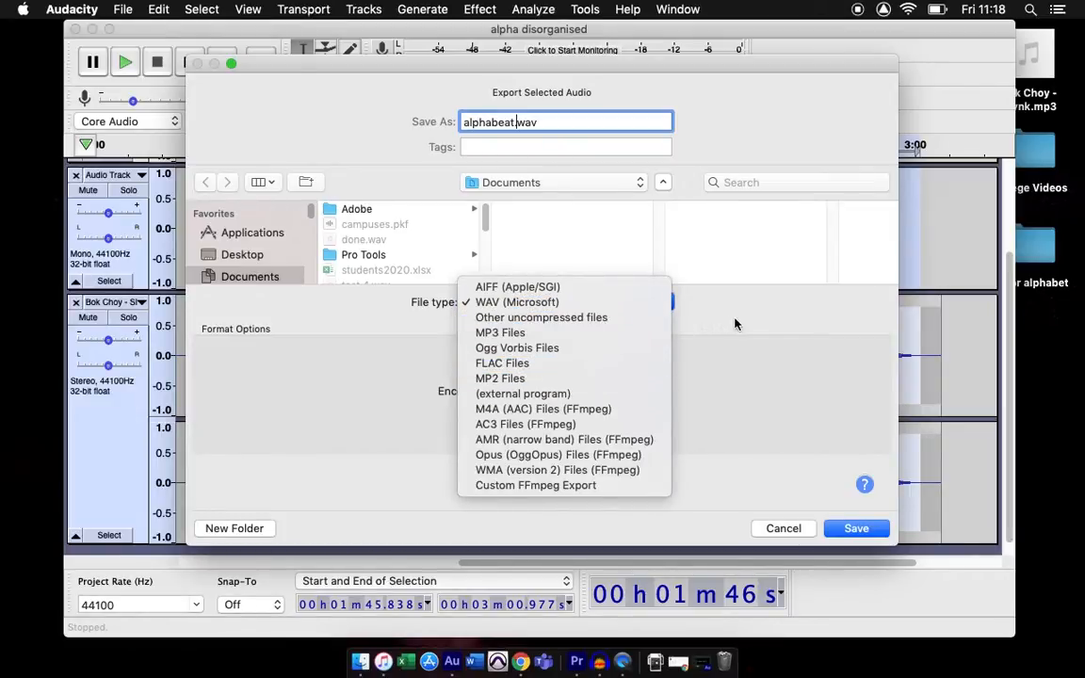
pyautogui.click(702, 322)
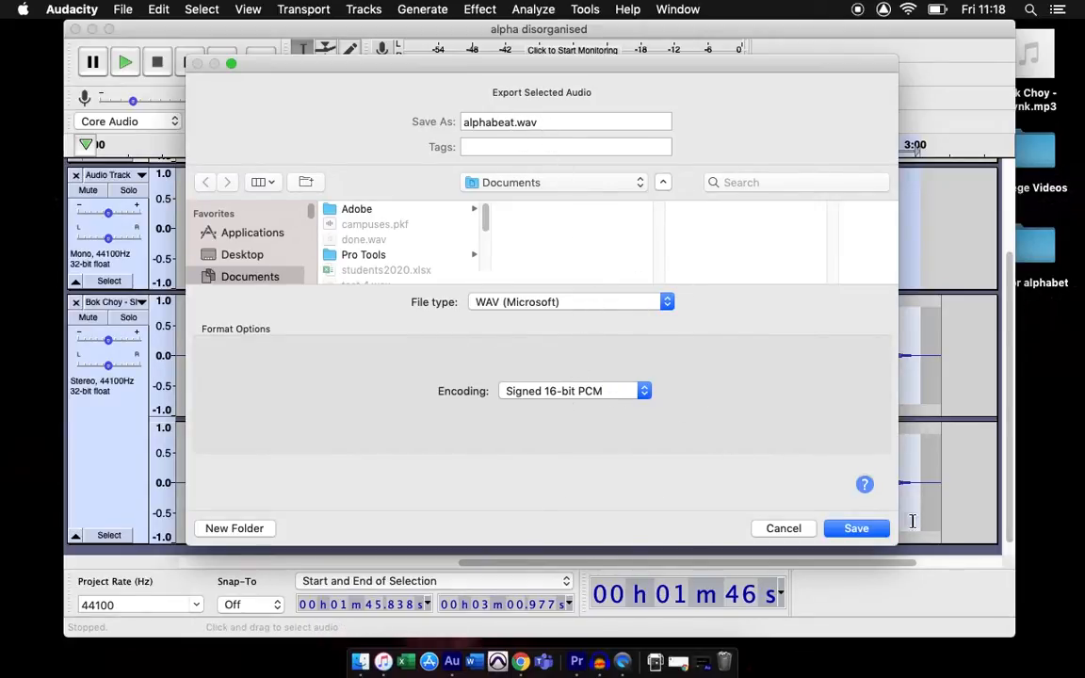
# Step: Set Desktop as the destination and save the export, accepting the stereo mixdown and leaving the metadata tags as they are
pyautogui.click(640, 182)
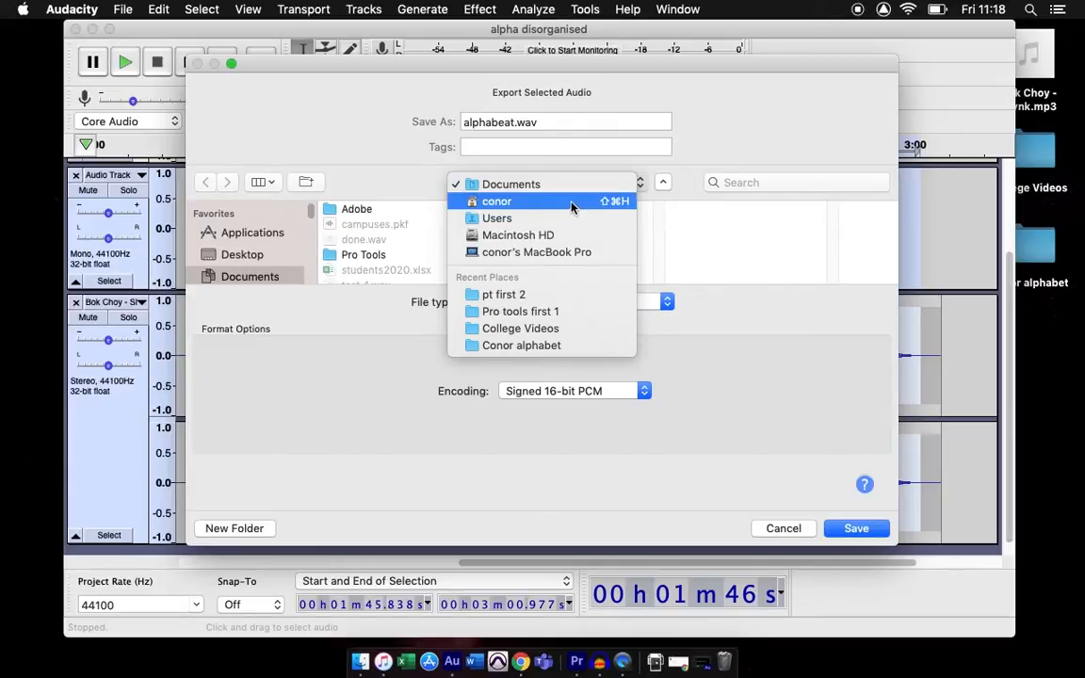
pyautogui.click(662, 180)
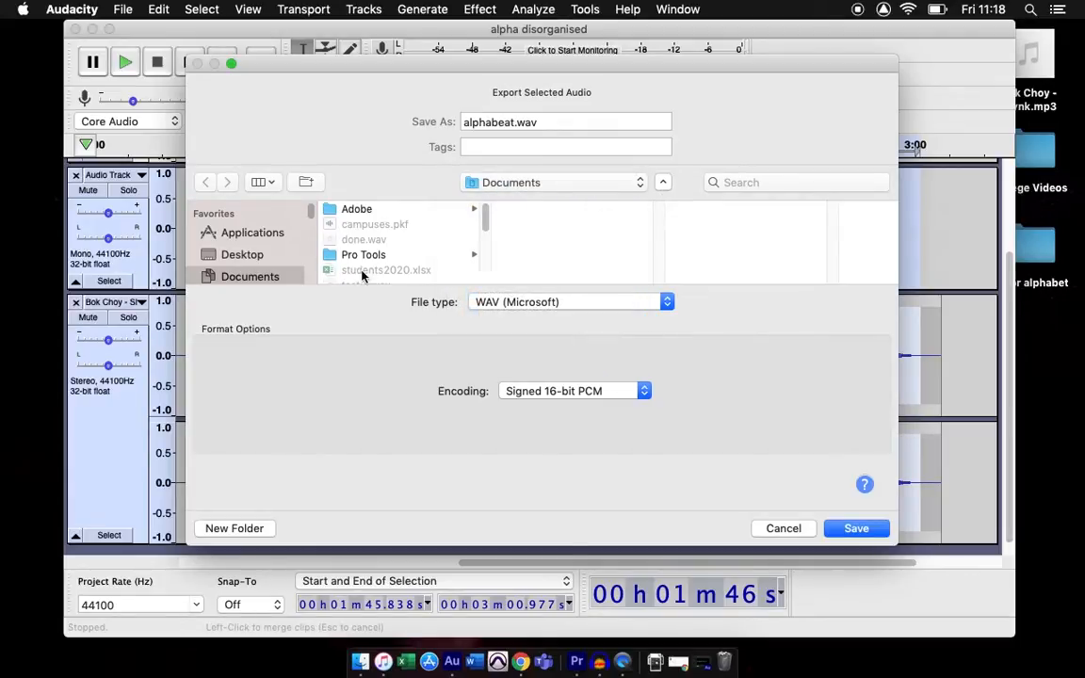
pyautogui.click(250, 256)
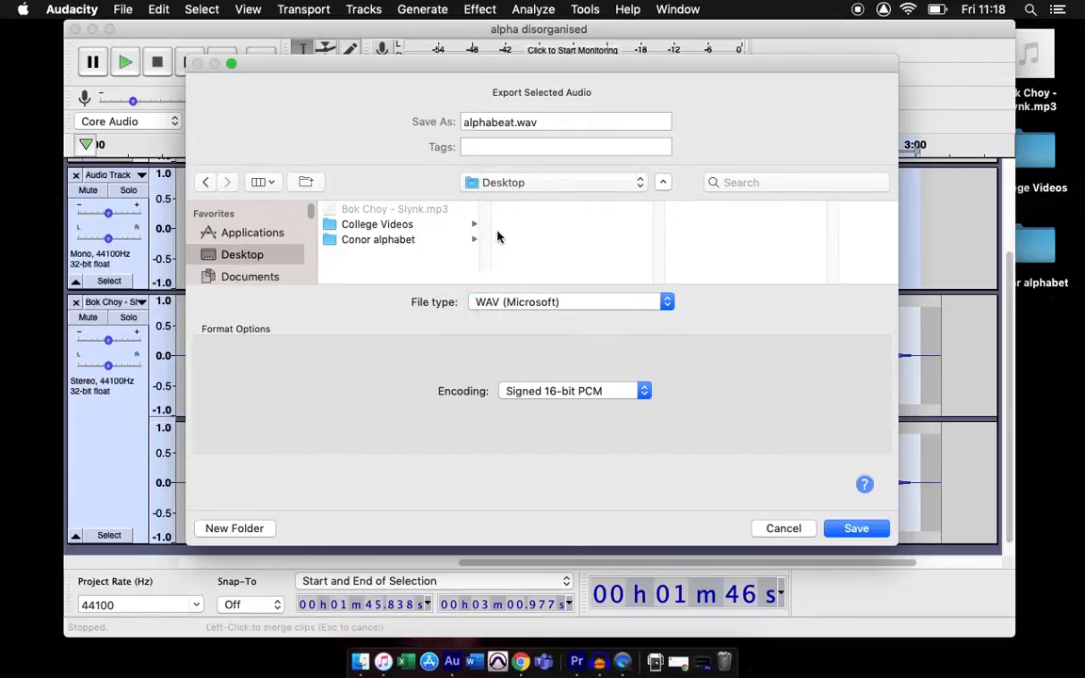
pyautogui.click(857, 528)
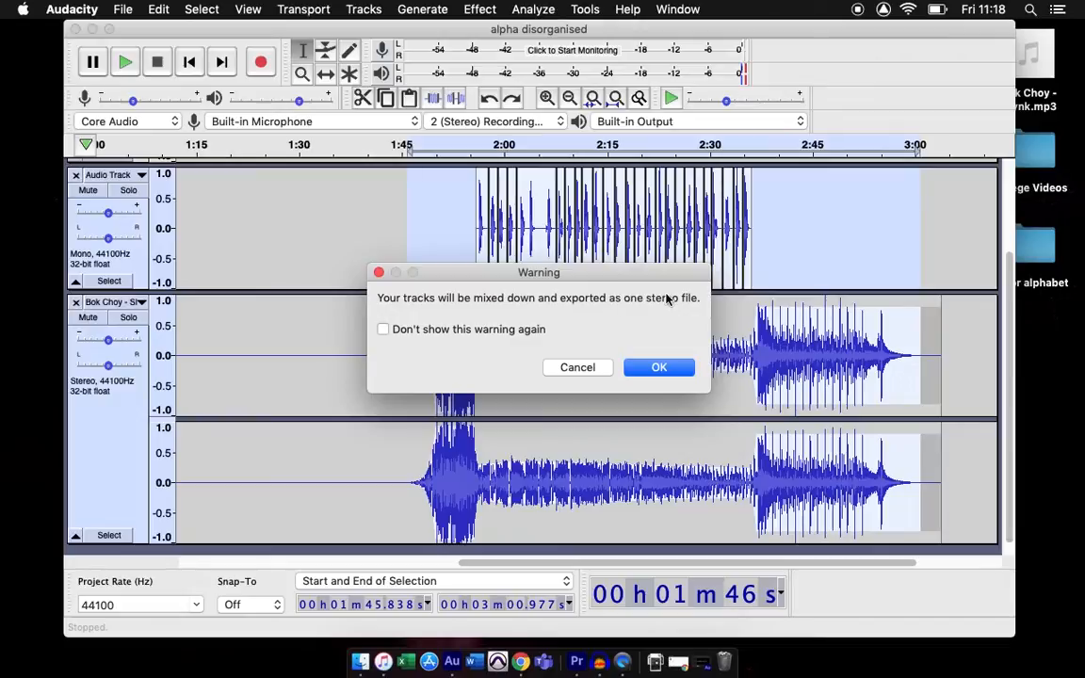
pyautogui.click(659, 368)
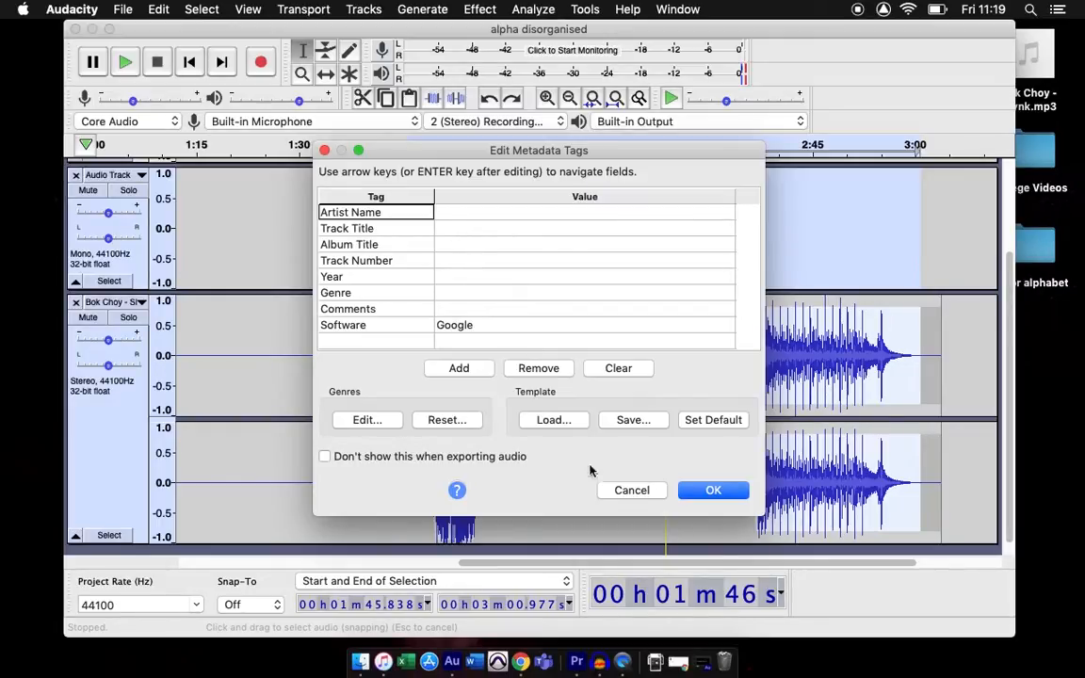
pyautogui.click(713, 492)
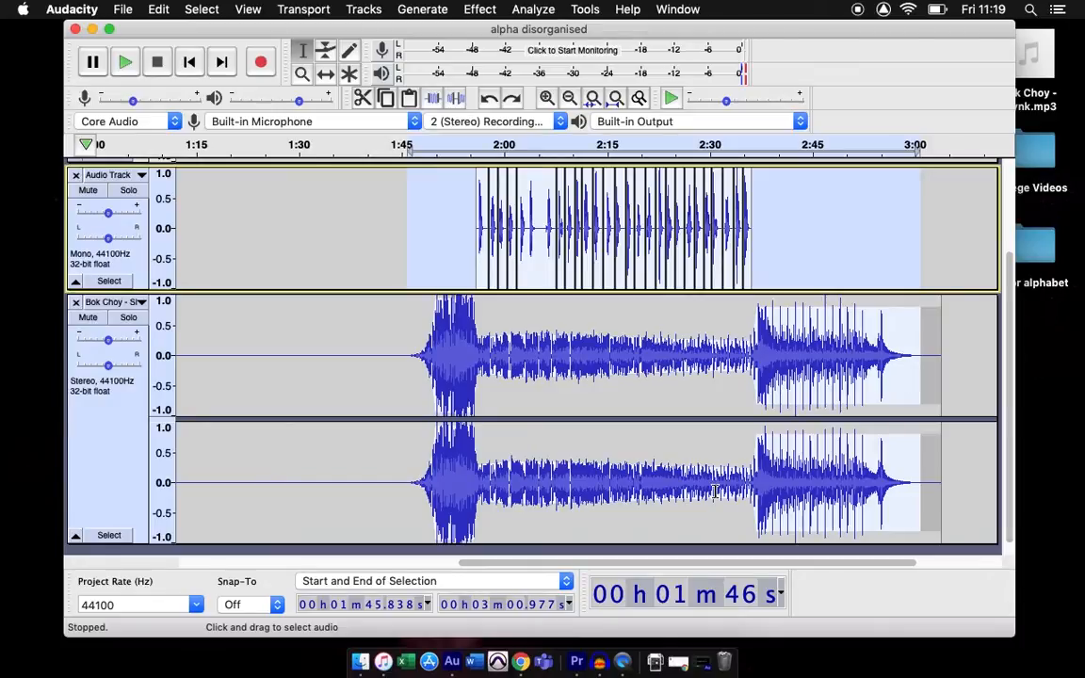
# Step: Move the Audacity window aside to uncover the desktop, and play a preview of the exported alphabeat.wav in Finder
pyautogui.click(122, 11)
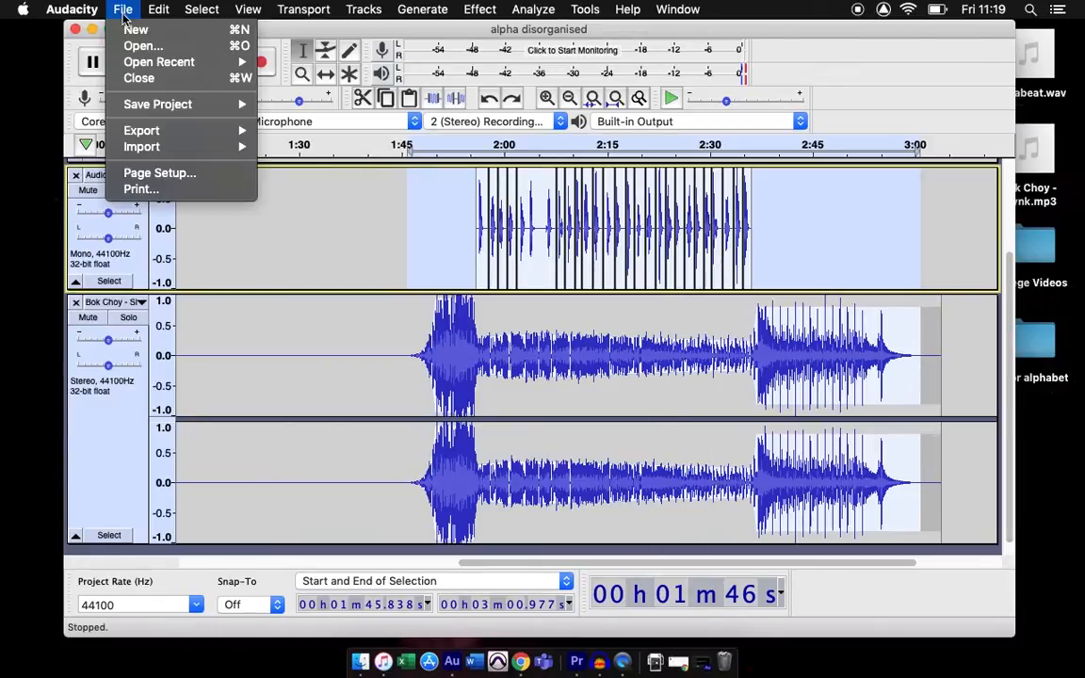
pyautogui.click(659, 125)
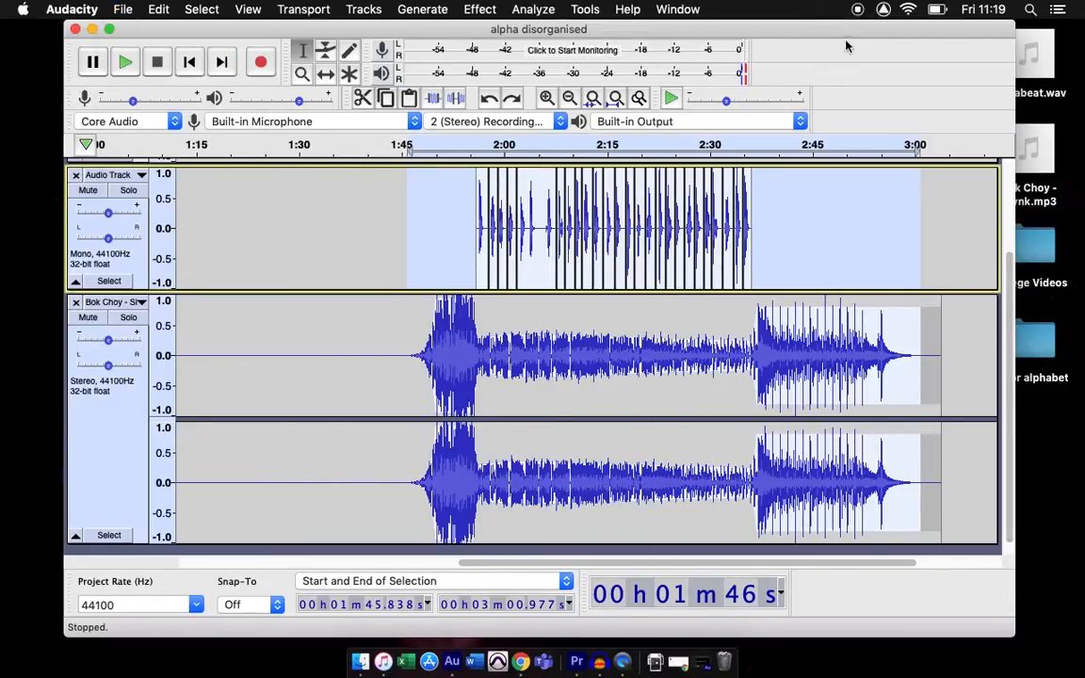
pyautogui.moveTo(845, 32); pyautogui.dragTo(756, 32)
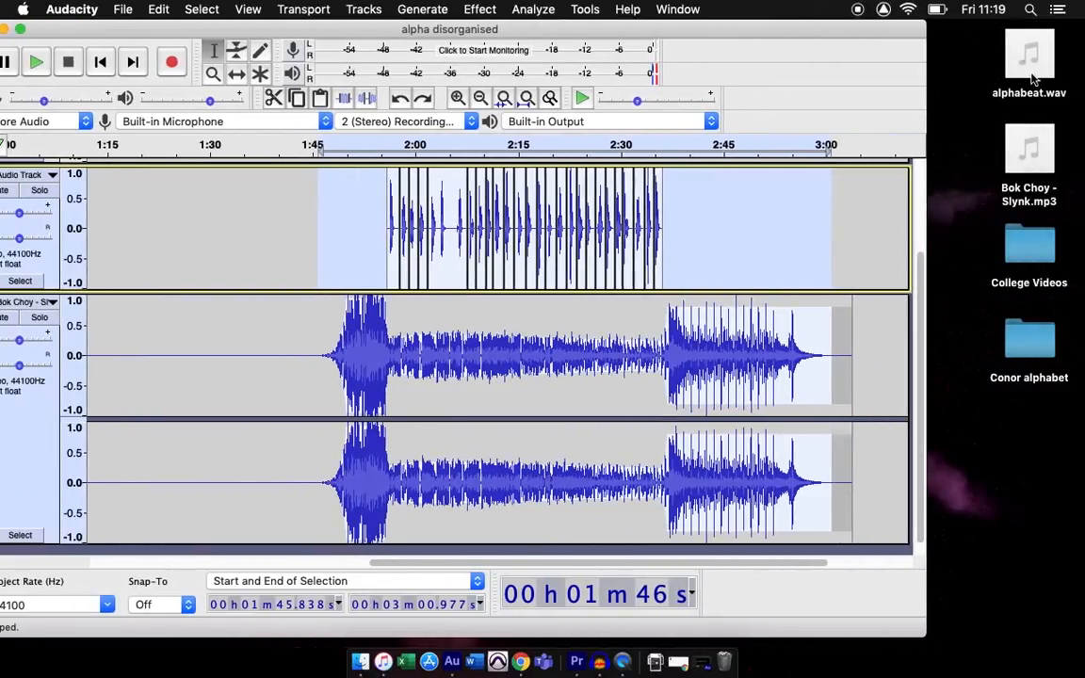
pyautogui.click(1032, 80)
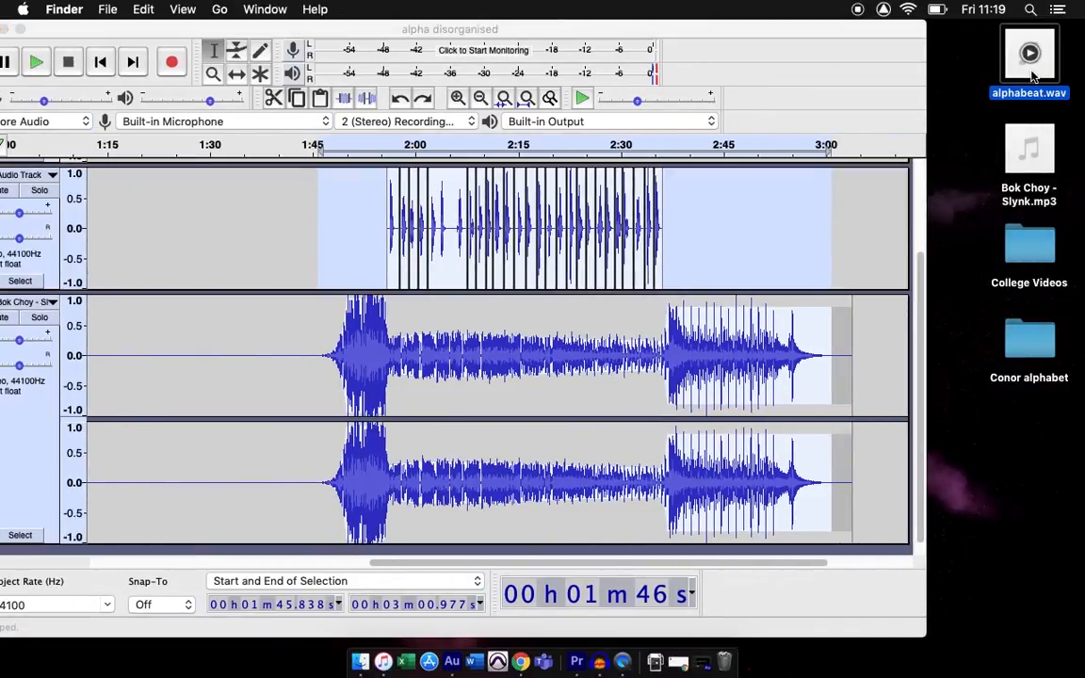
pyautogui.click(1030, 53)
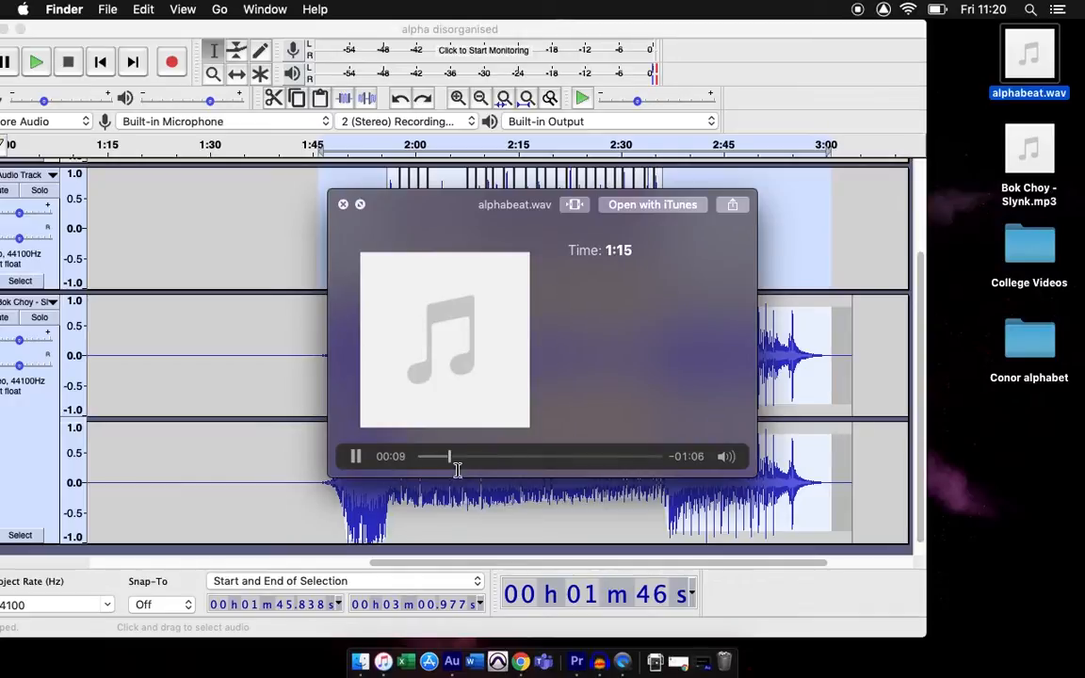
# Step: Skip to several points in the second half of the alphabeat.wav preview to check the mix and ending, and close the preview
pyautogui.click(612, 456)
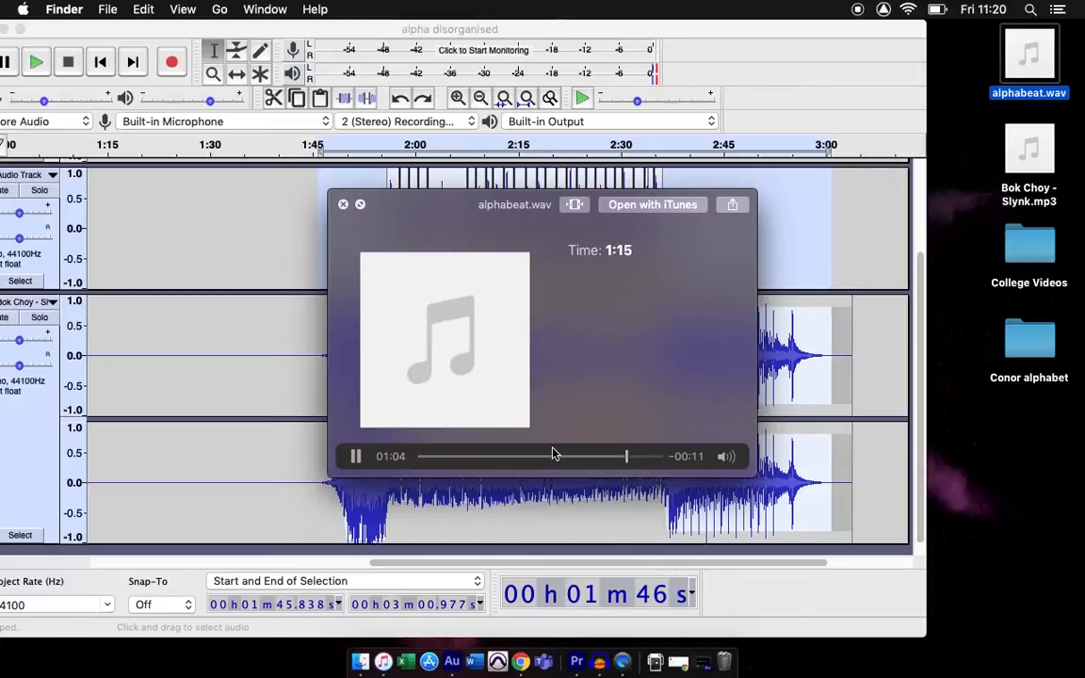
pyautogui.click(585, 455)
pyautogui.moveTo(573, 461); pyautogui.dragTo(547, 457)
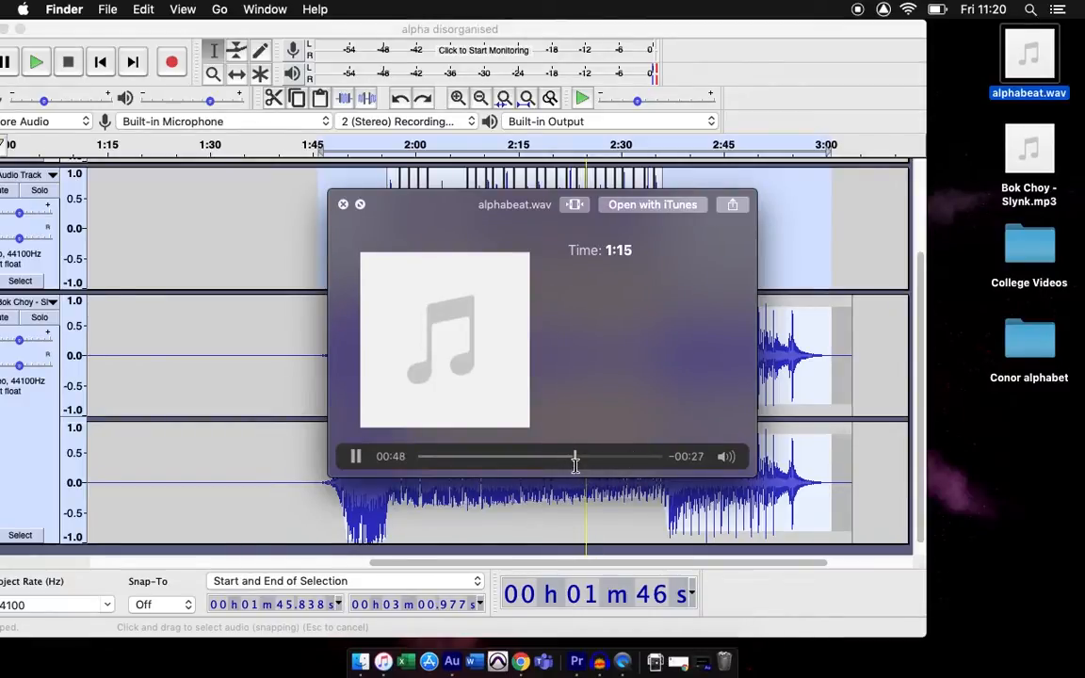
pyautogui.click(642, 457)
pyautogui.click(343, 204)
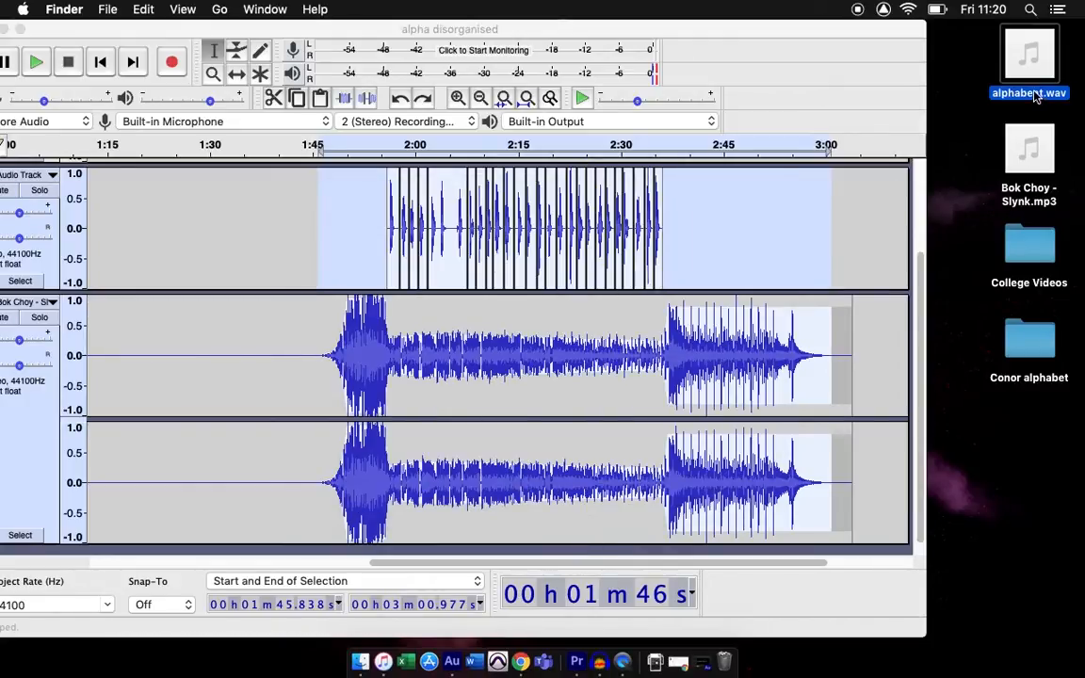
pyautogui.moveTo(1039, 85)
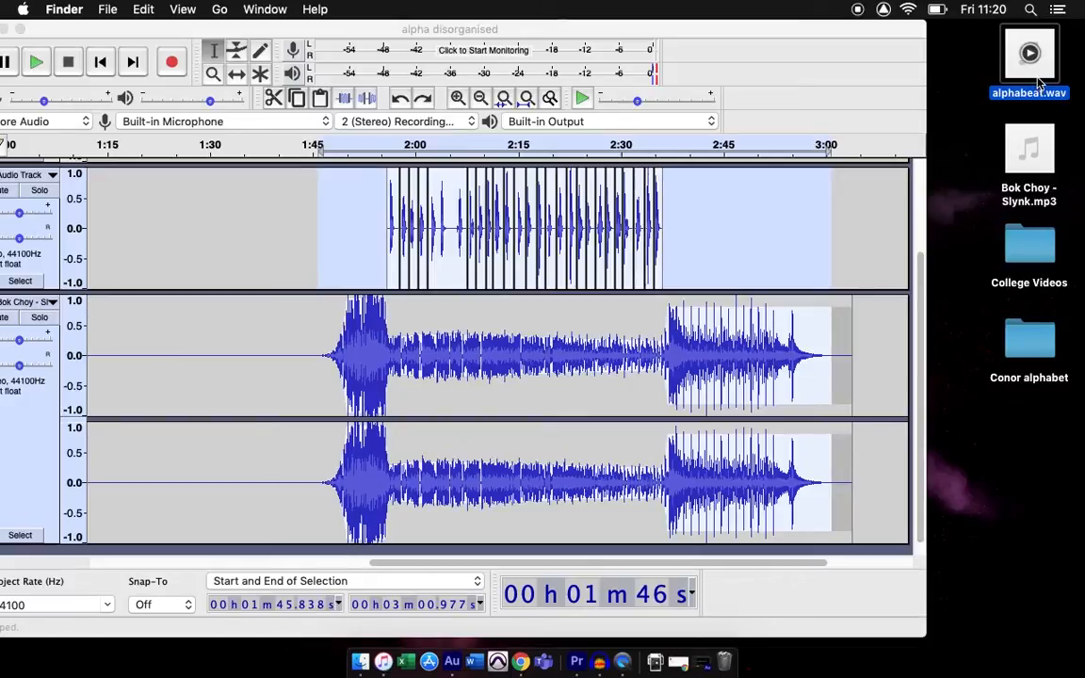